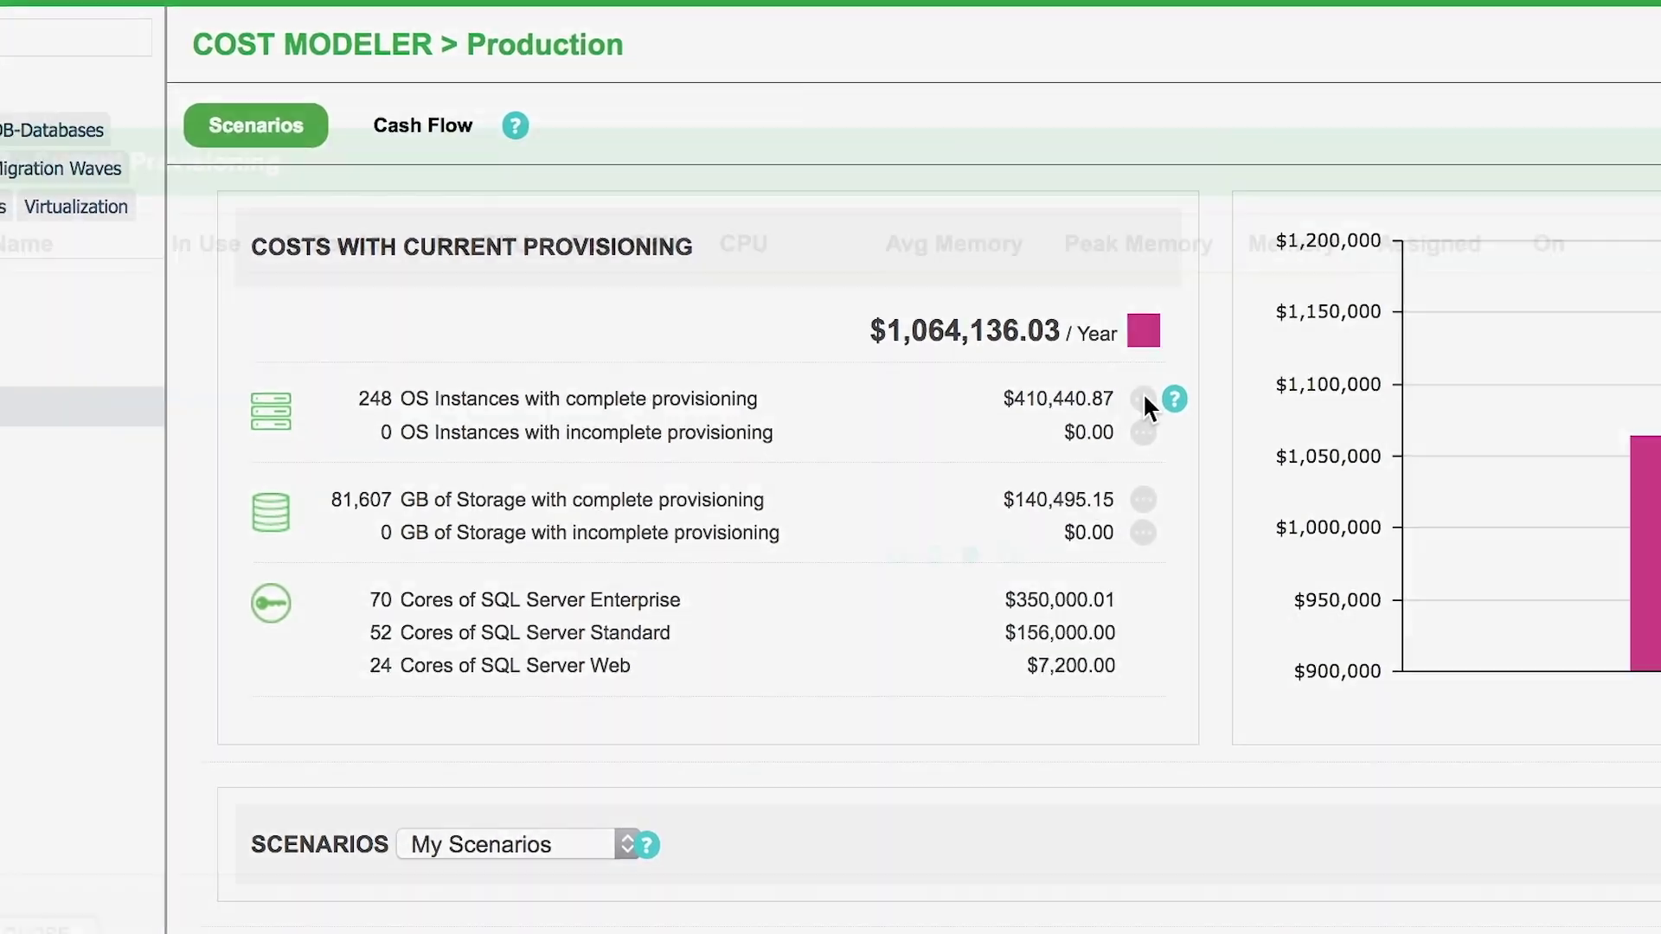
Inspect the fully provisioned OS instance cost details, then close them.
click(1184, 427)
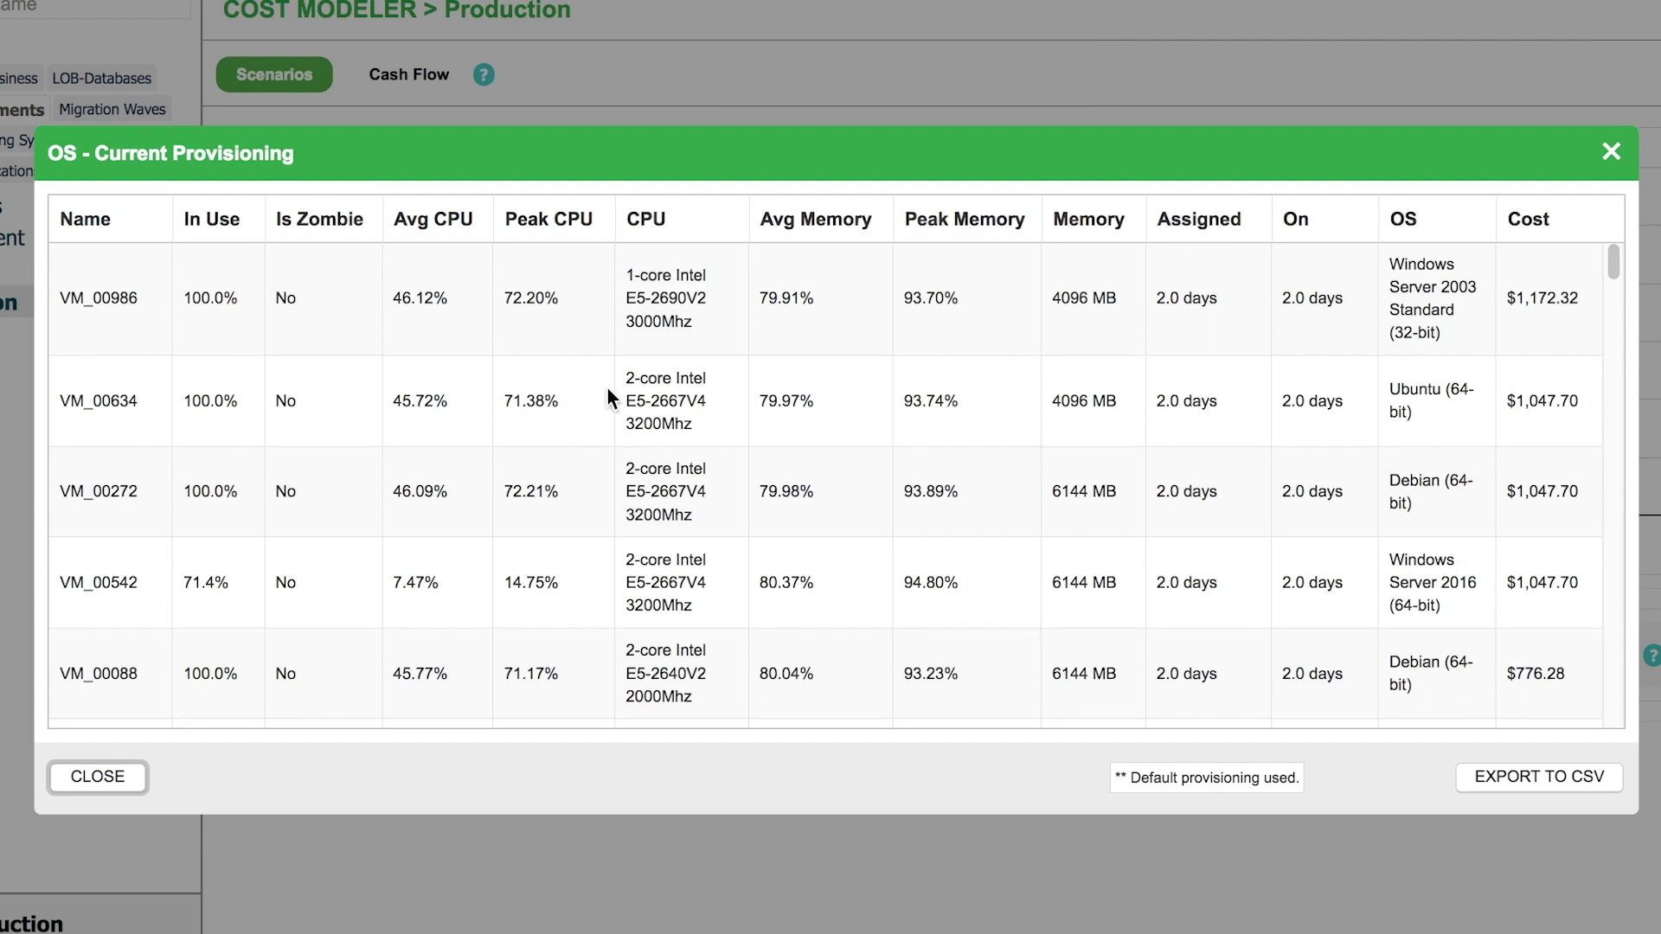
scroll(658, 407, down, 1)
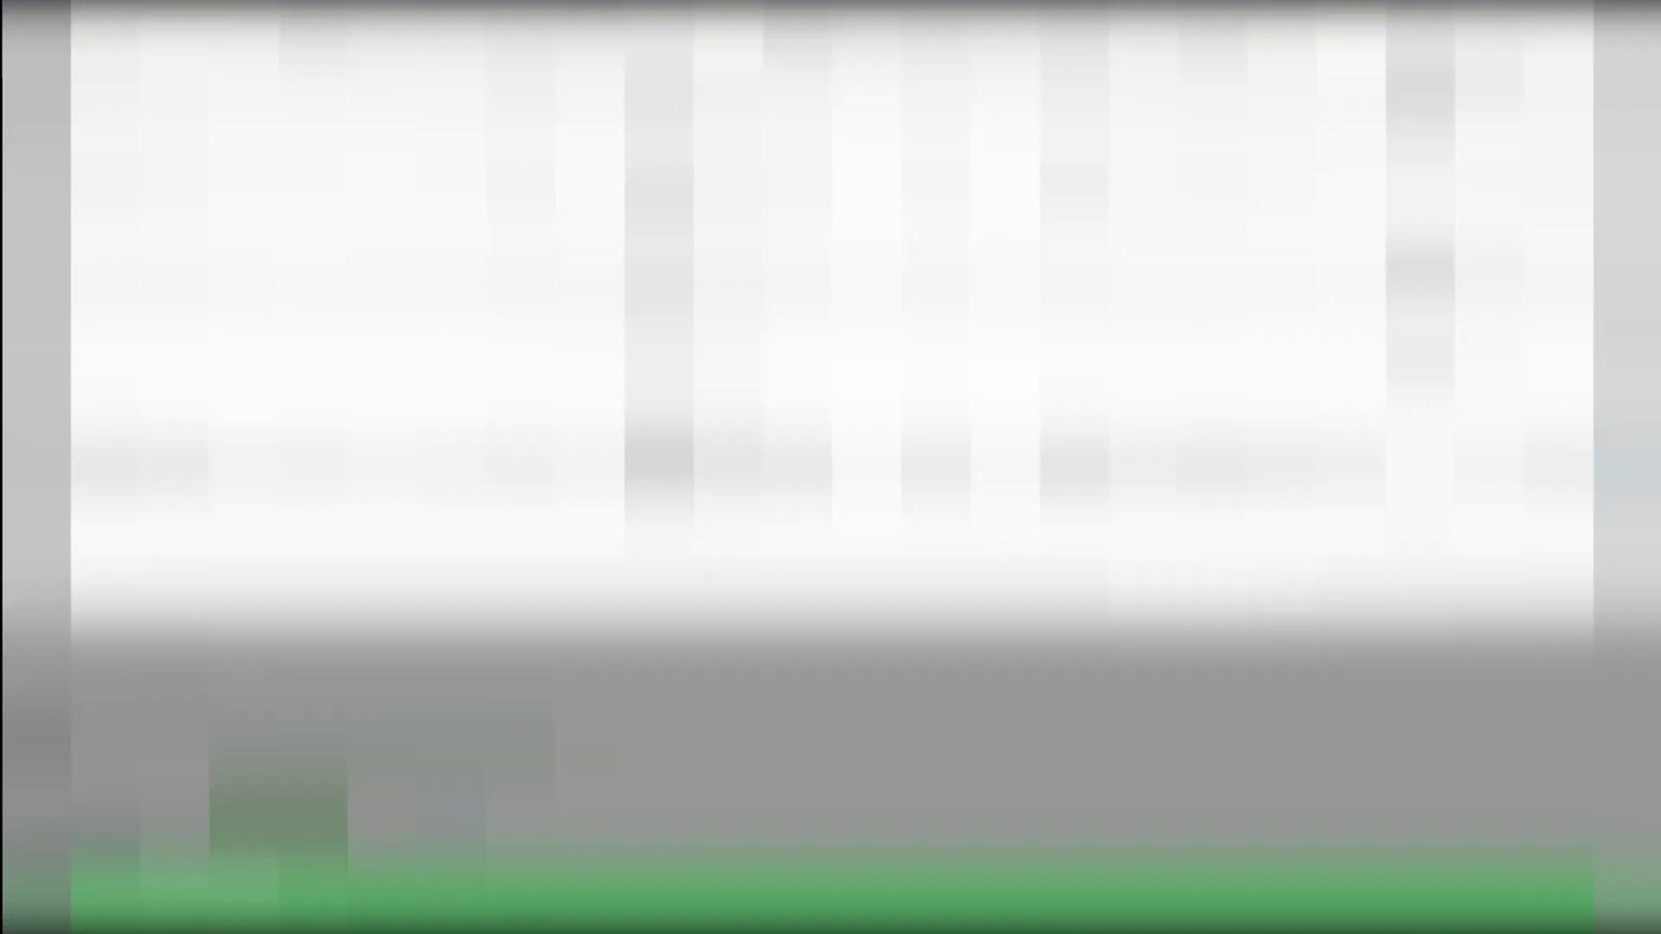
click(1612, 153)
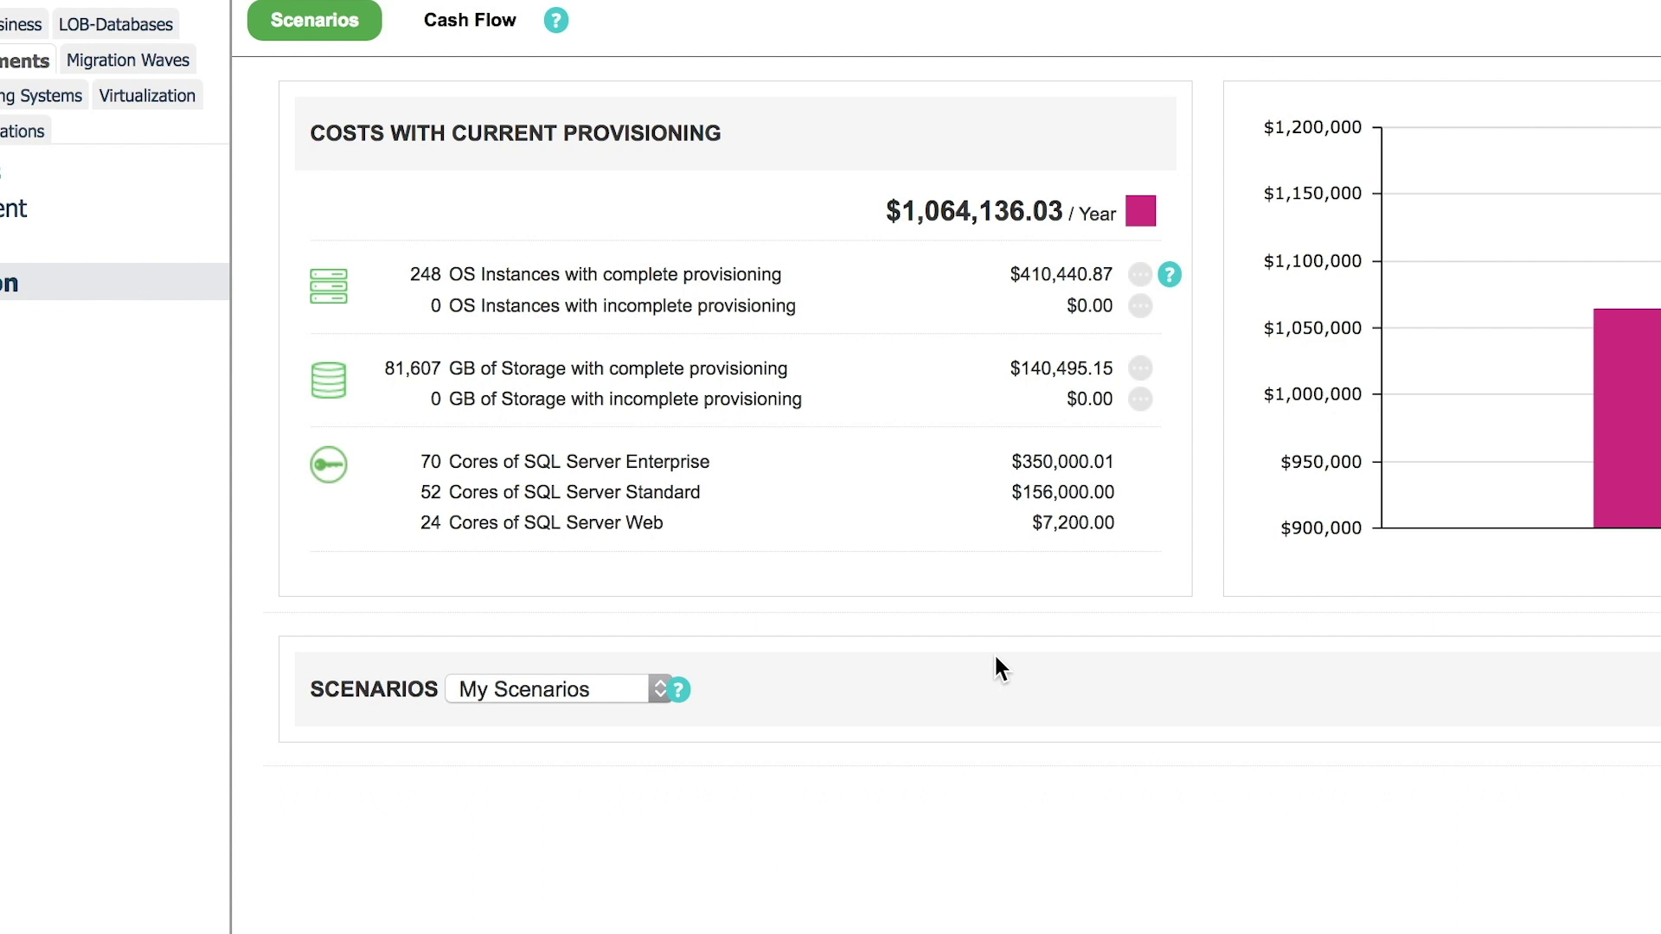
List Production's shared scenarios to compare 3 YR RI and OnDemand costs, then view Development.
click(659, 688)
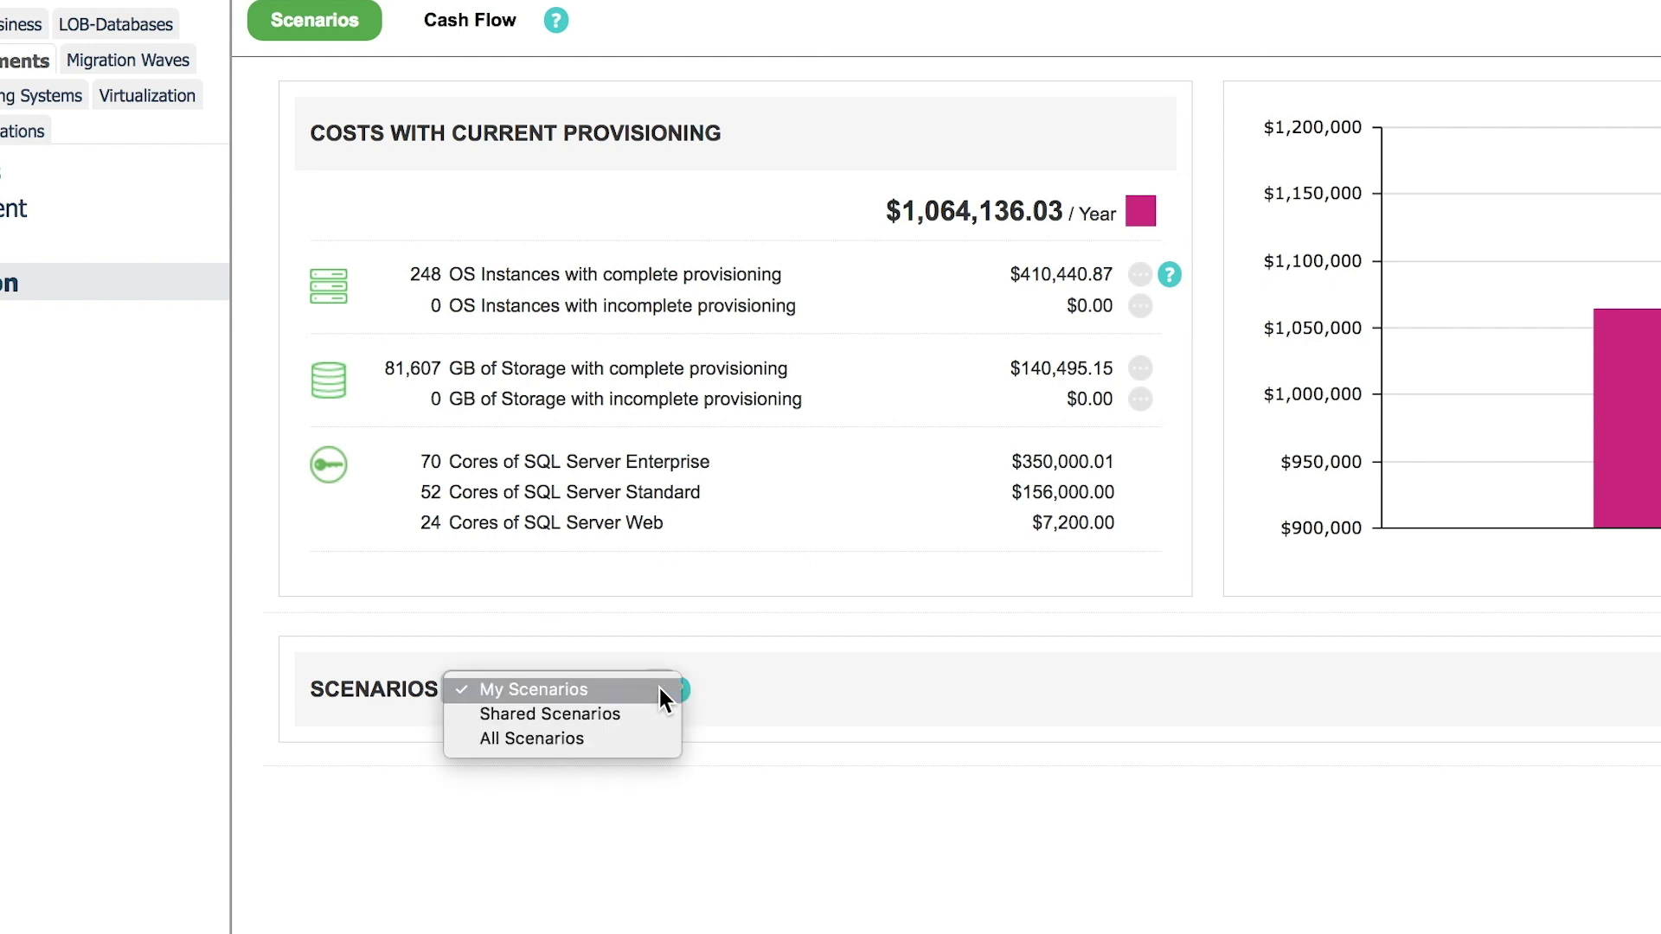
click(598, 717)
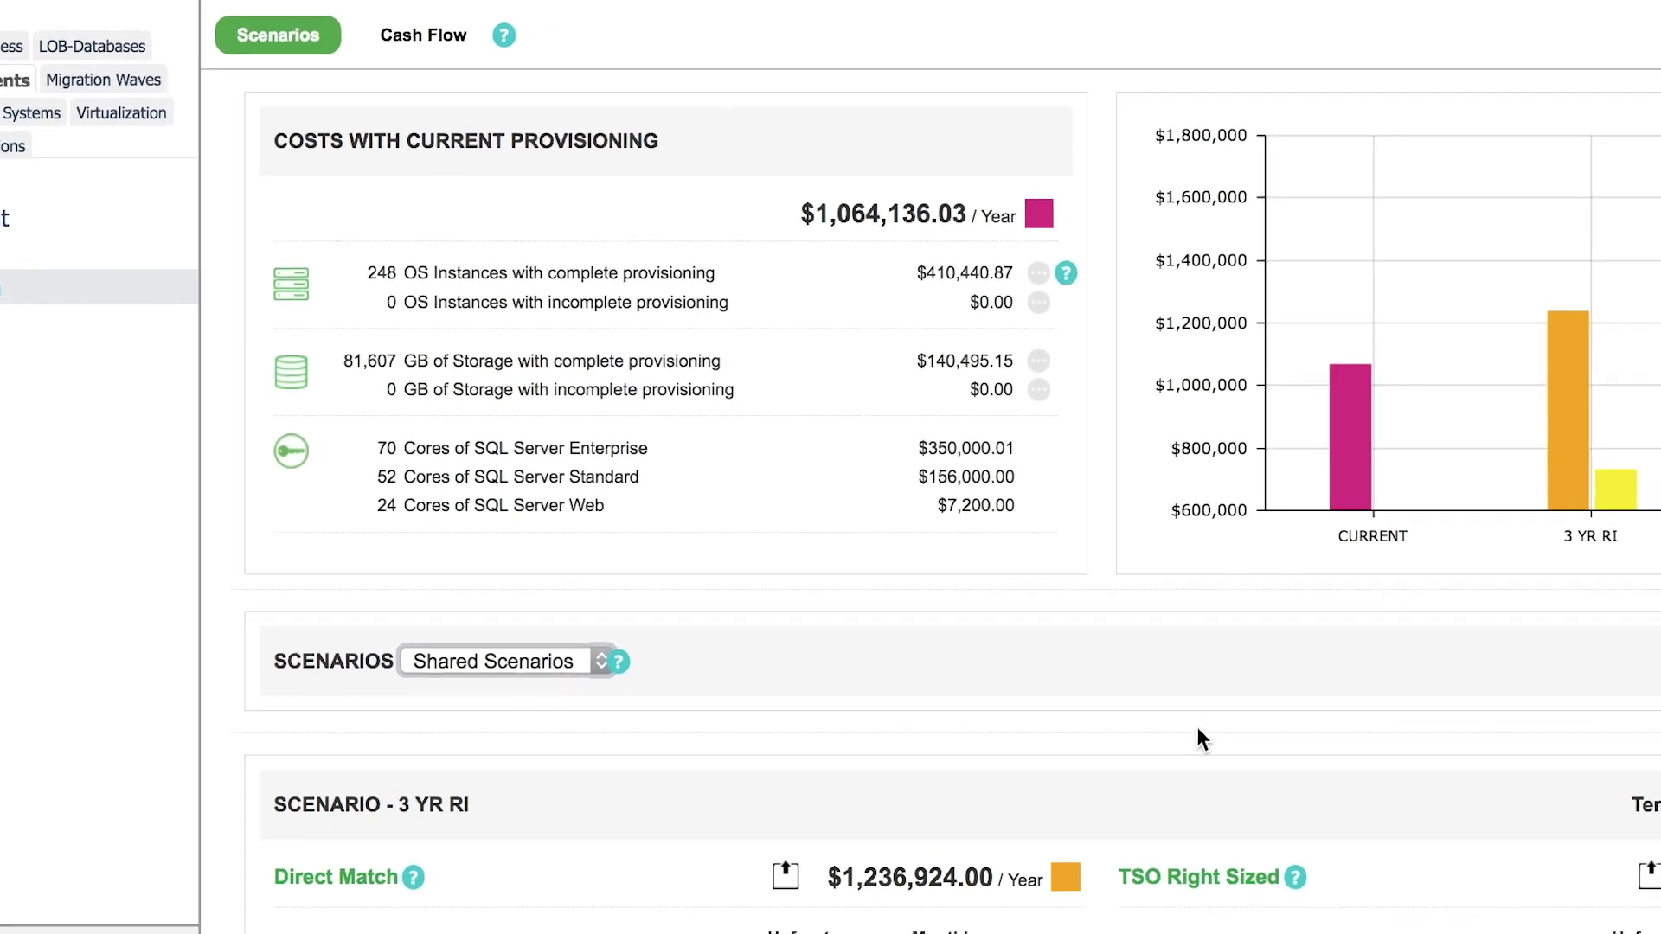
scroll(1197, 727, down, 5)
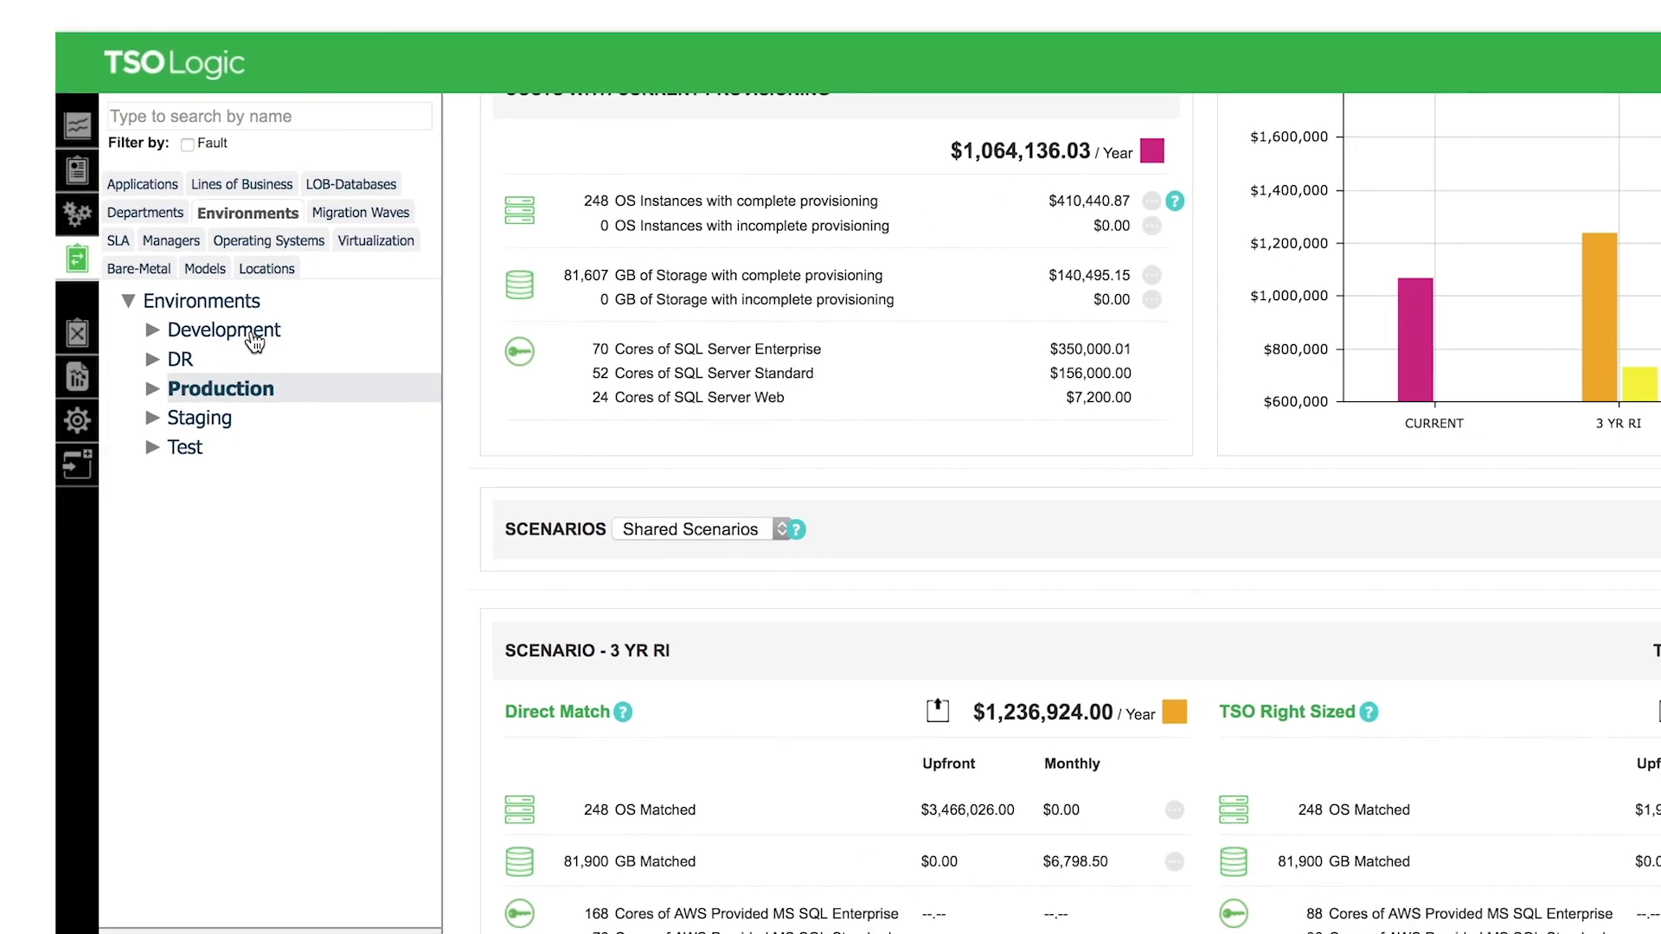
click(251, 332)
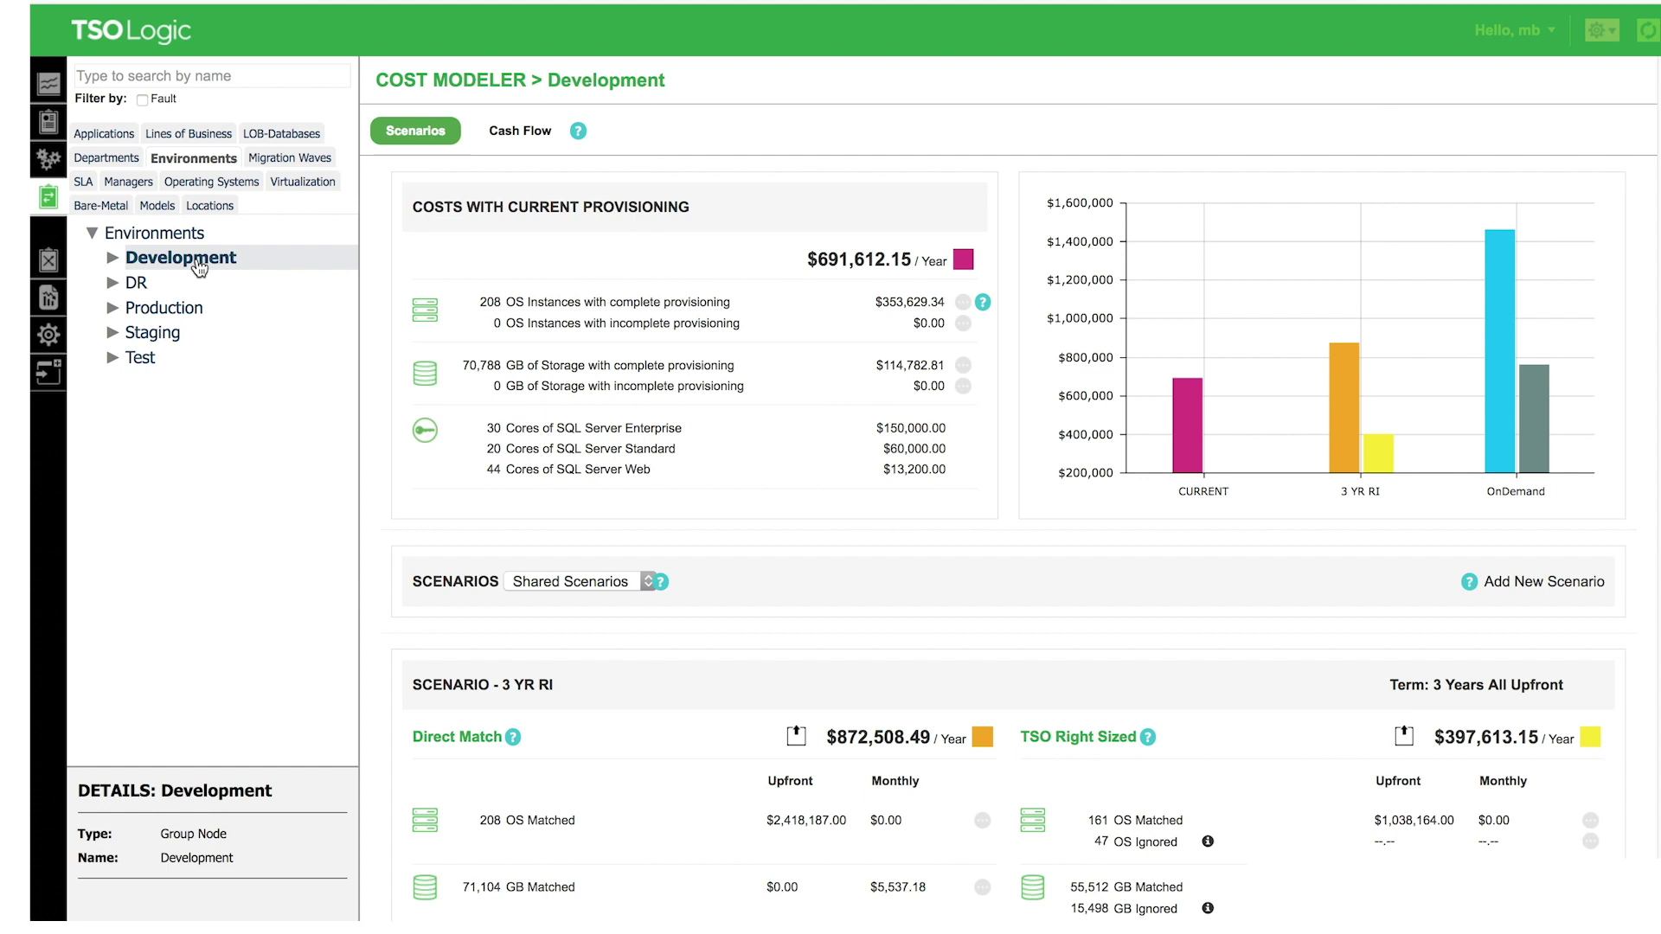
click(173, 313)
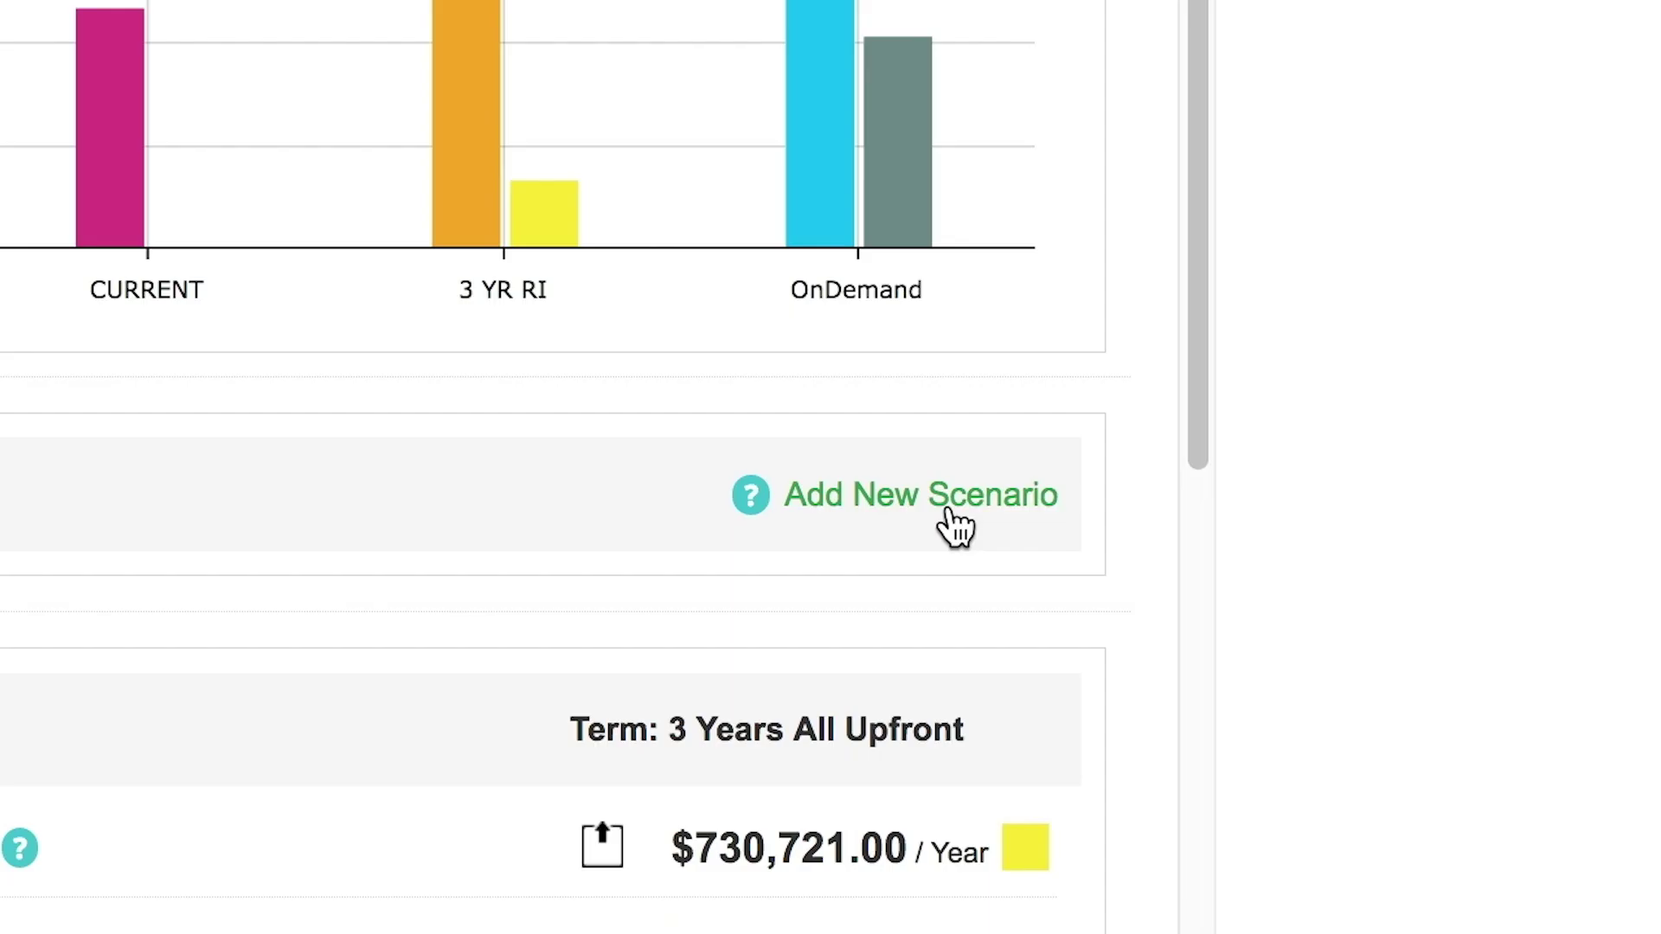
click(949, 510)
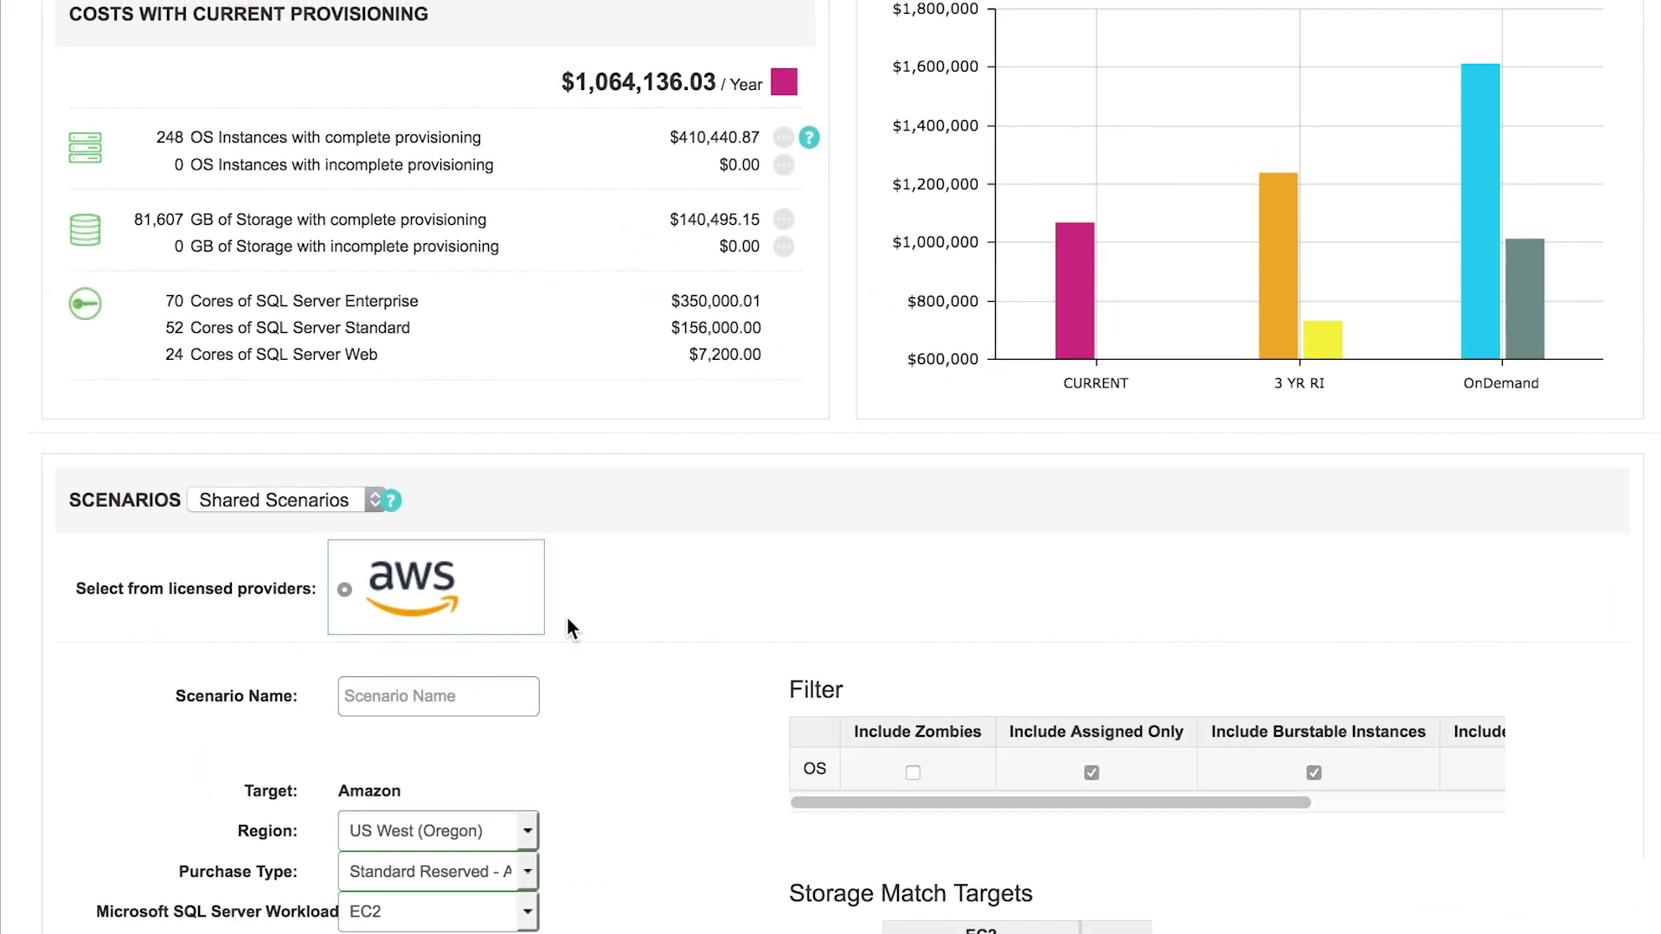
Name the new AWS scenario with the user's first name plus 'Scenario' and check the regions.
scroll(689, 725, down, 5)
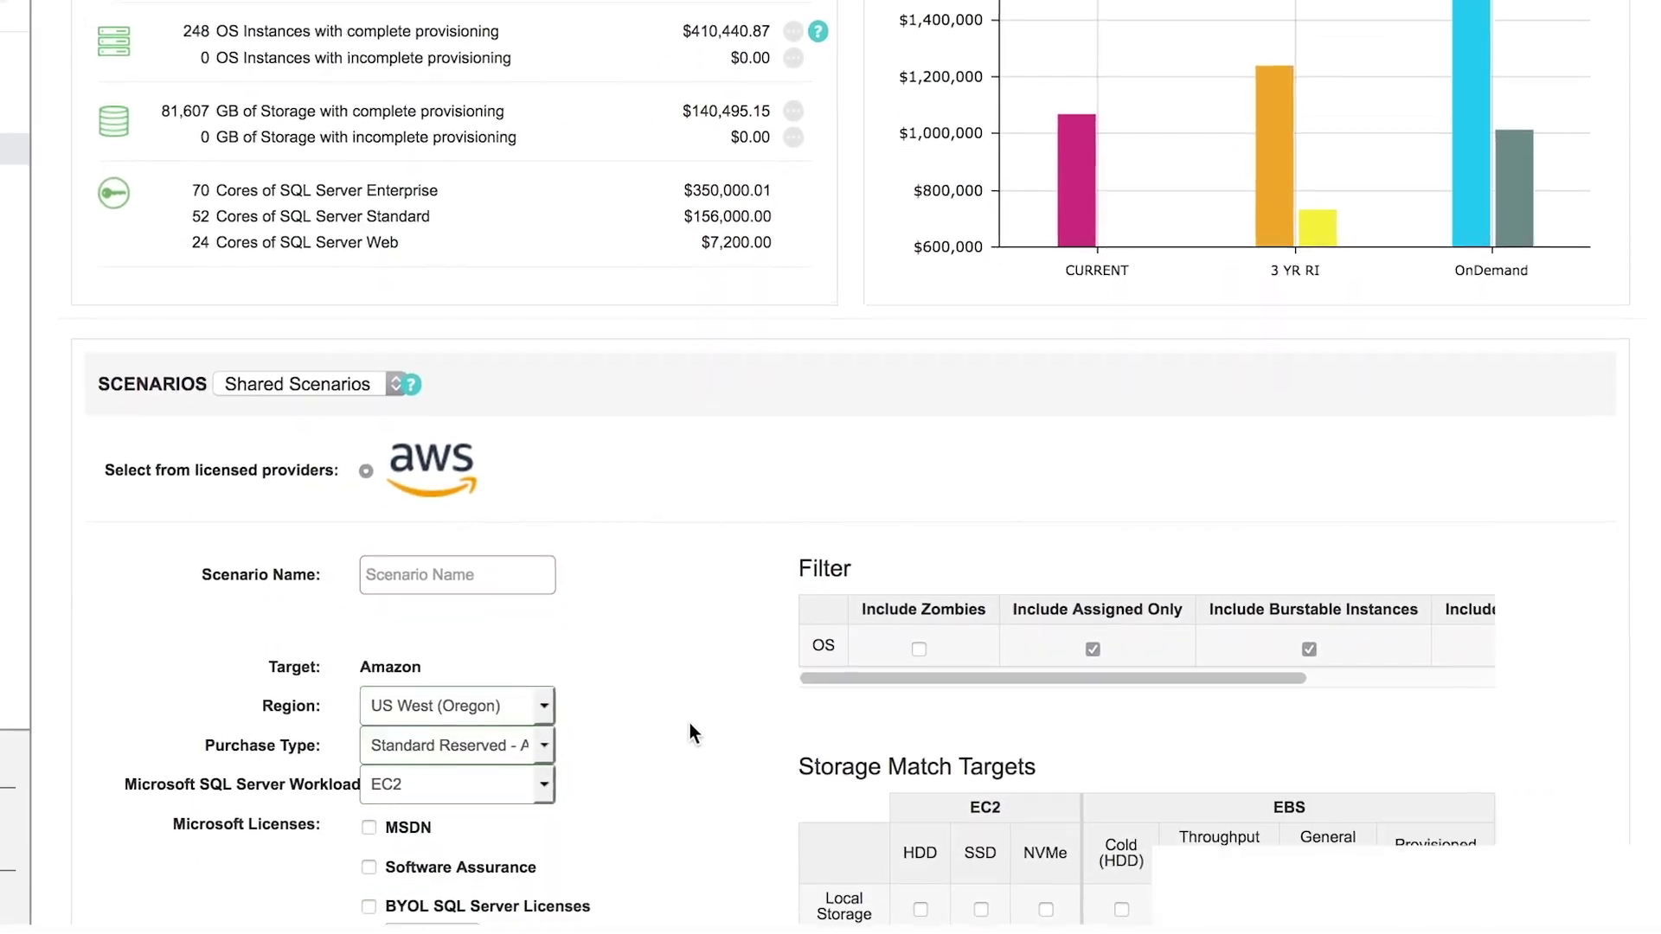
scroll(689, 715, down, 1)
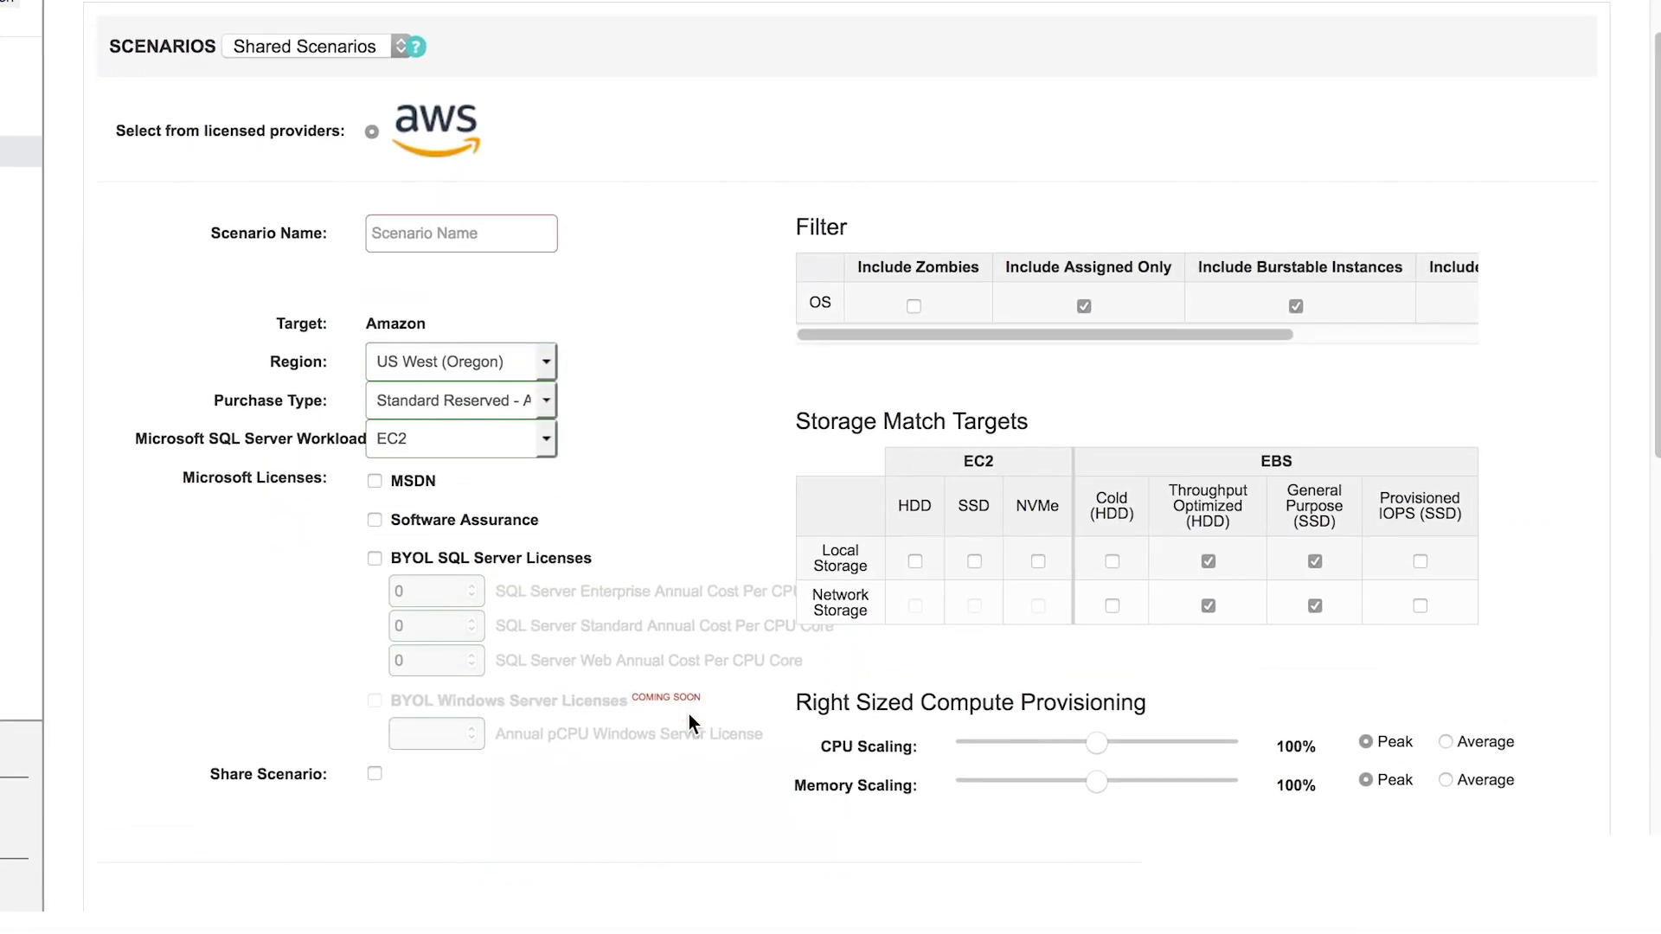
click(450, 212)
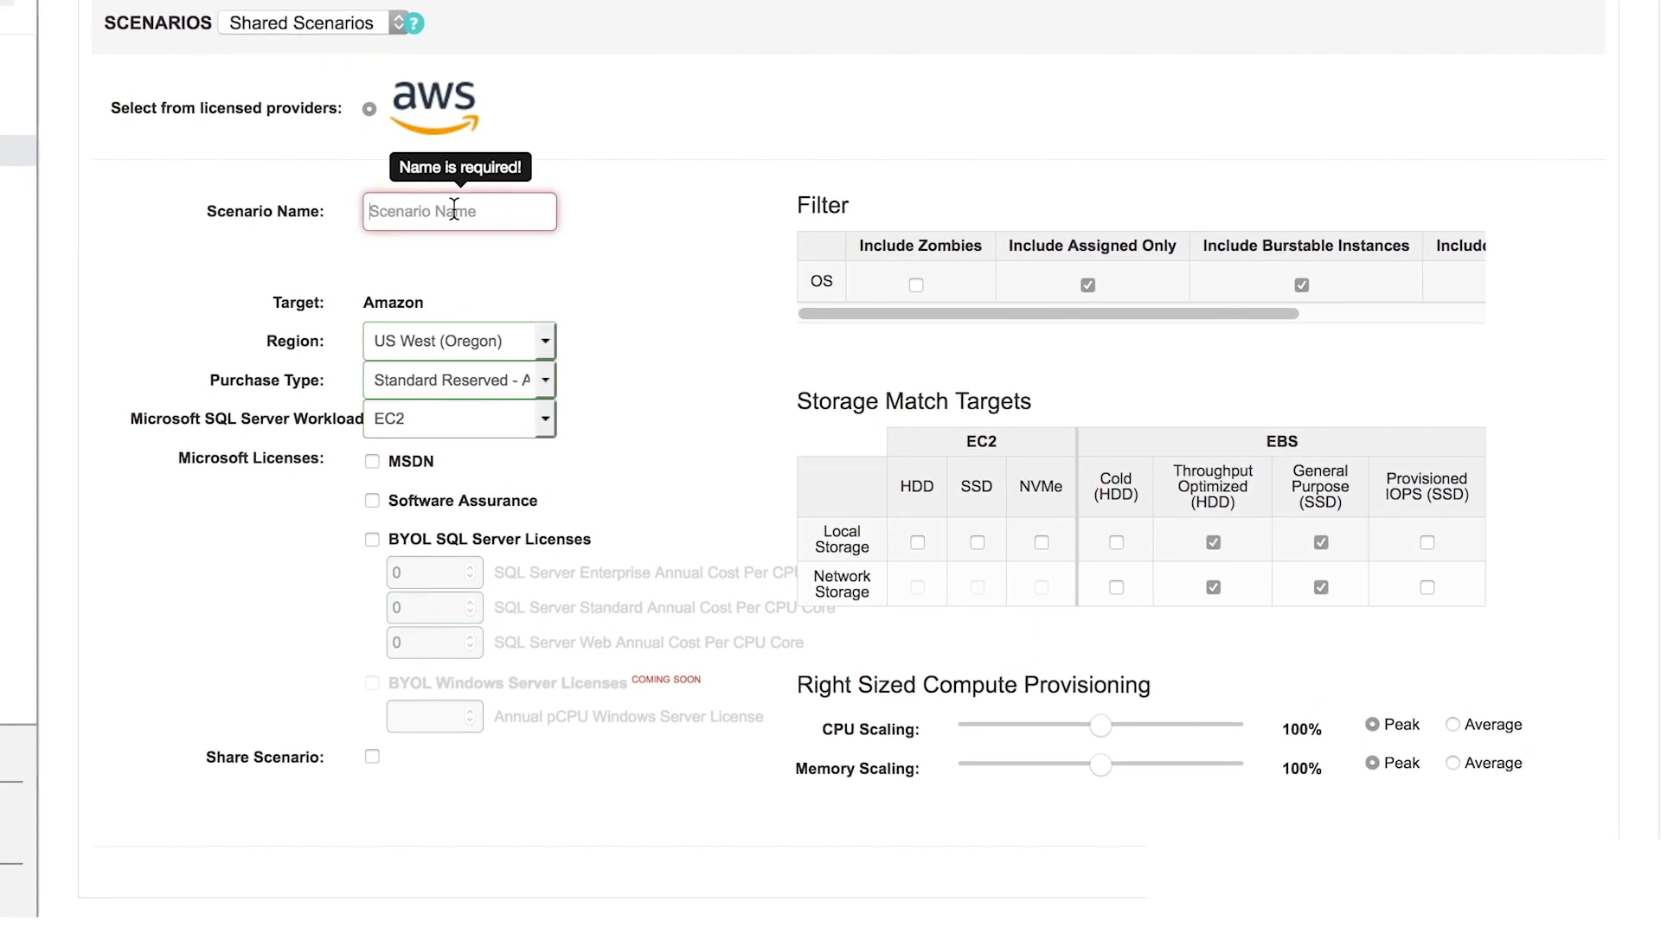
text(Mike)
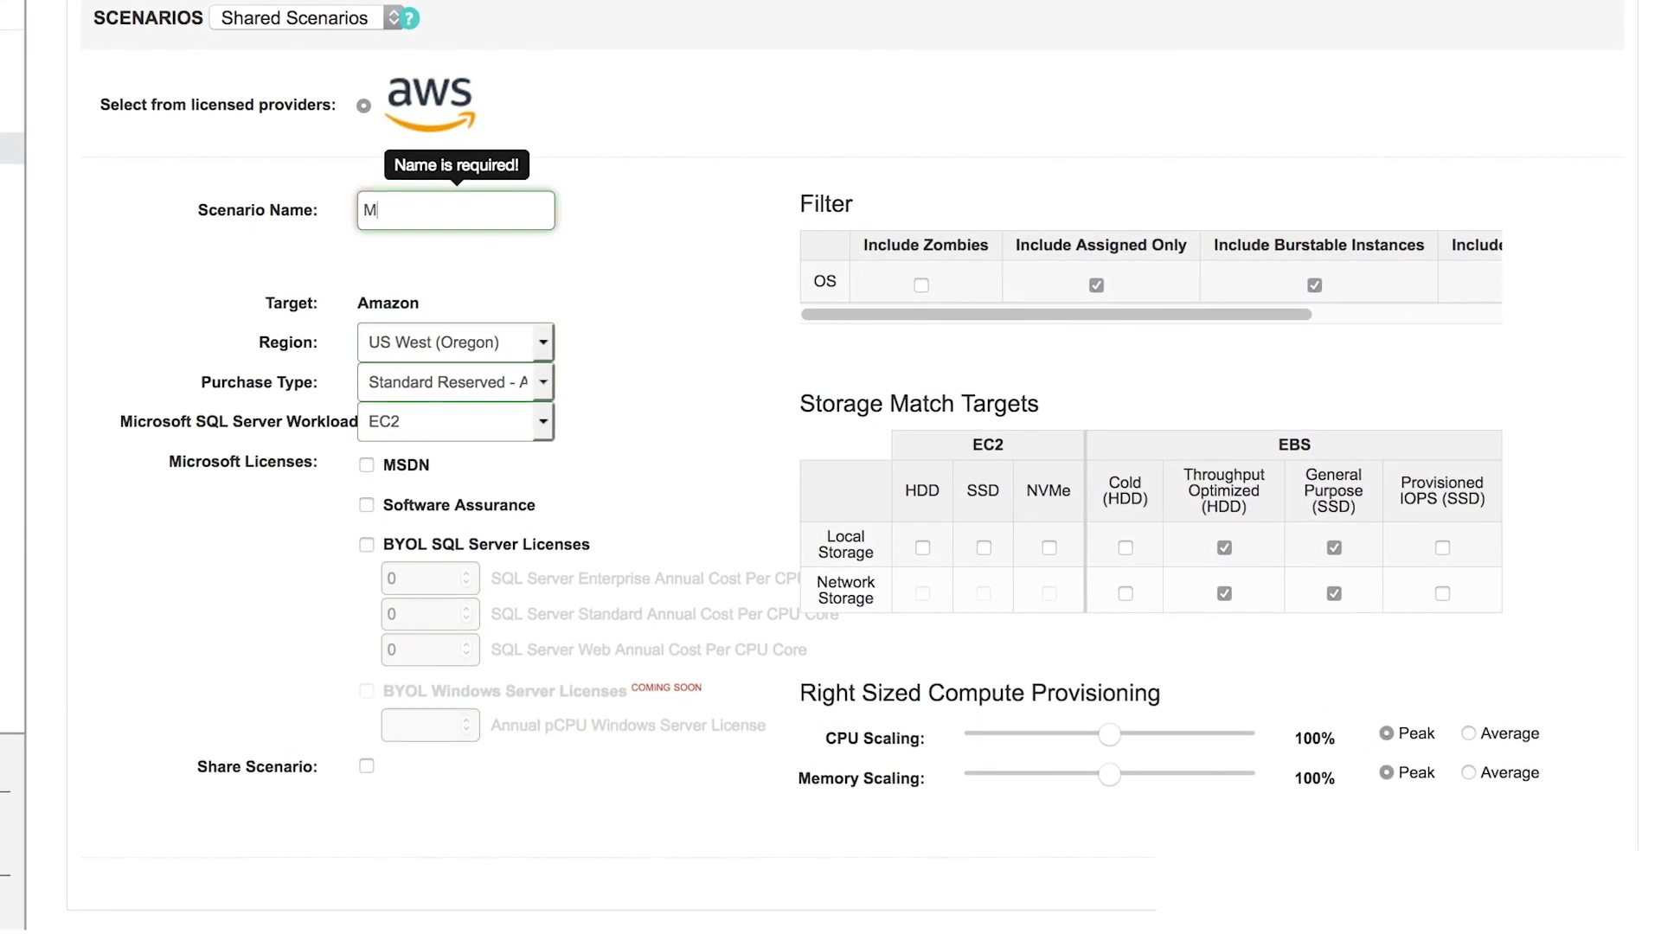
text('s Scenar)
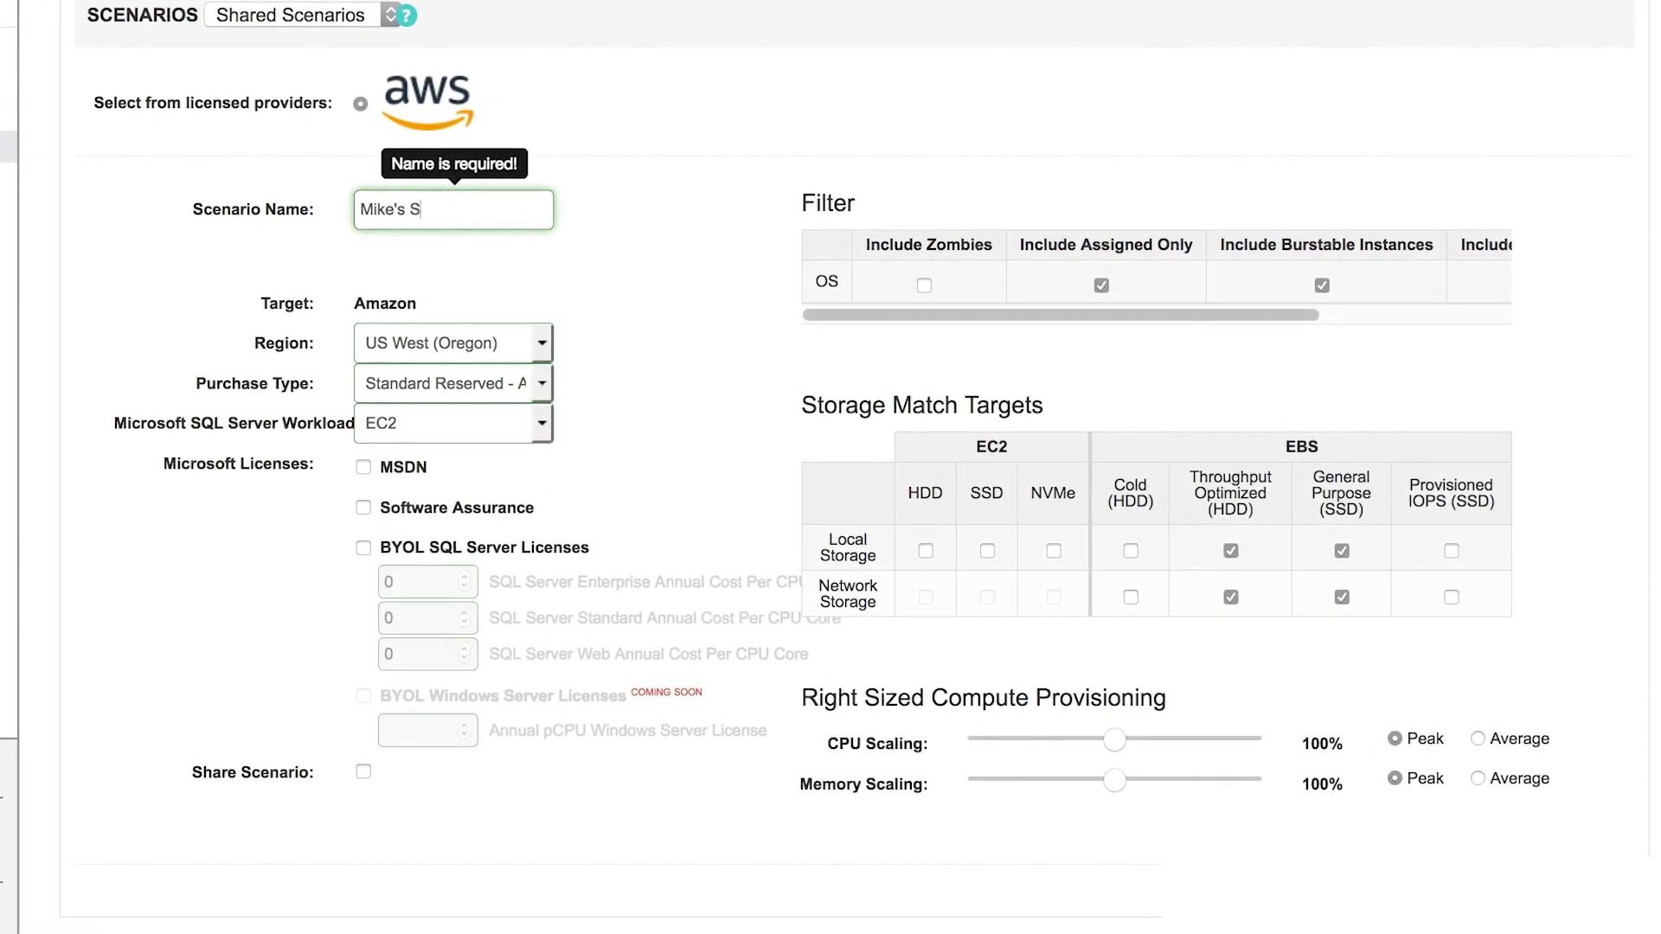
text(io)
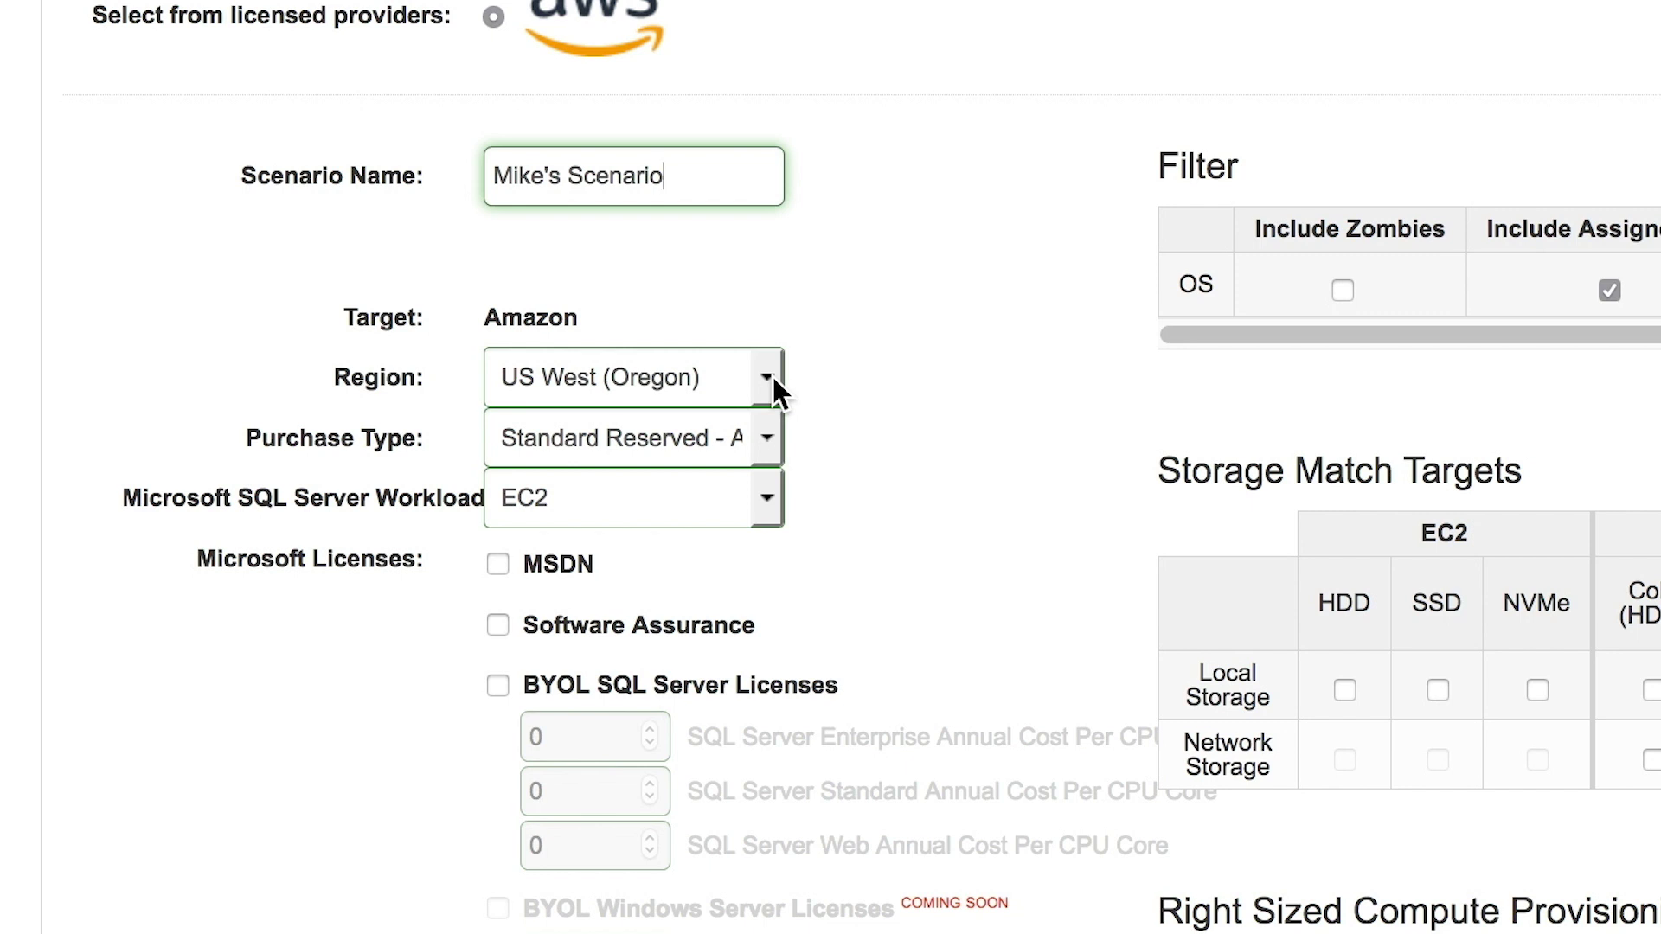
click(771, 377)
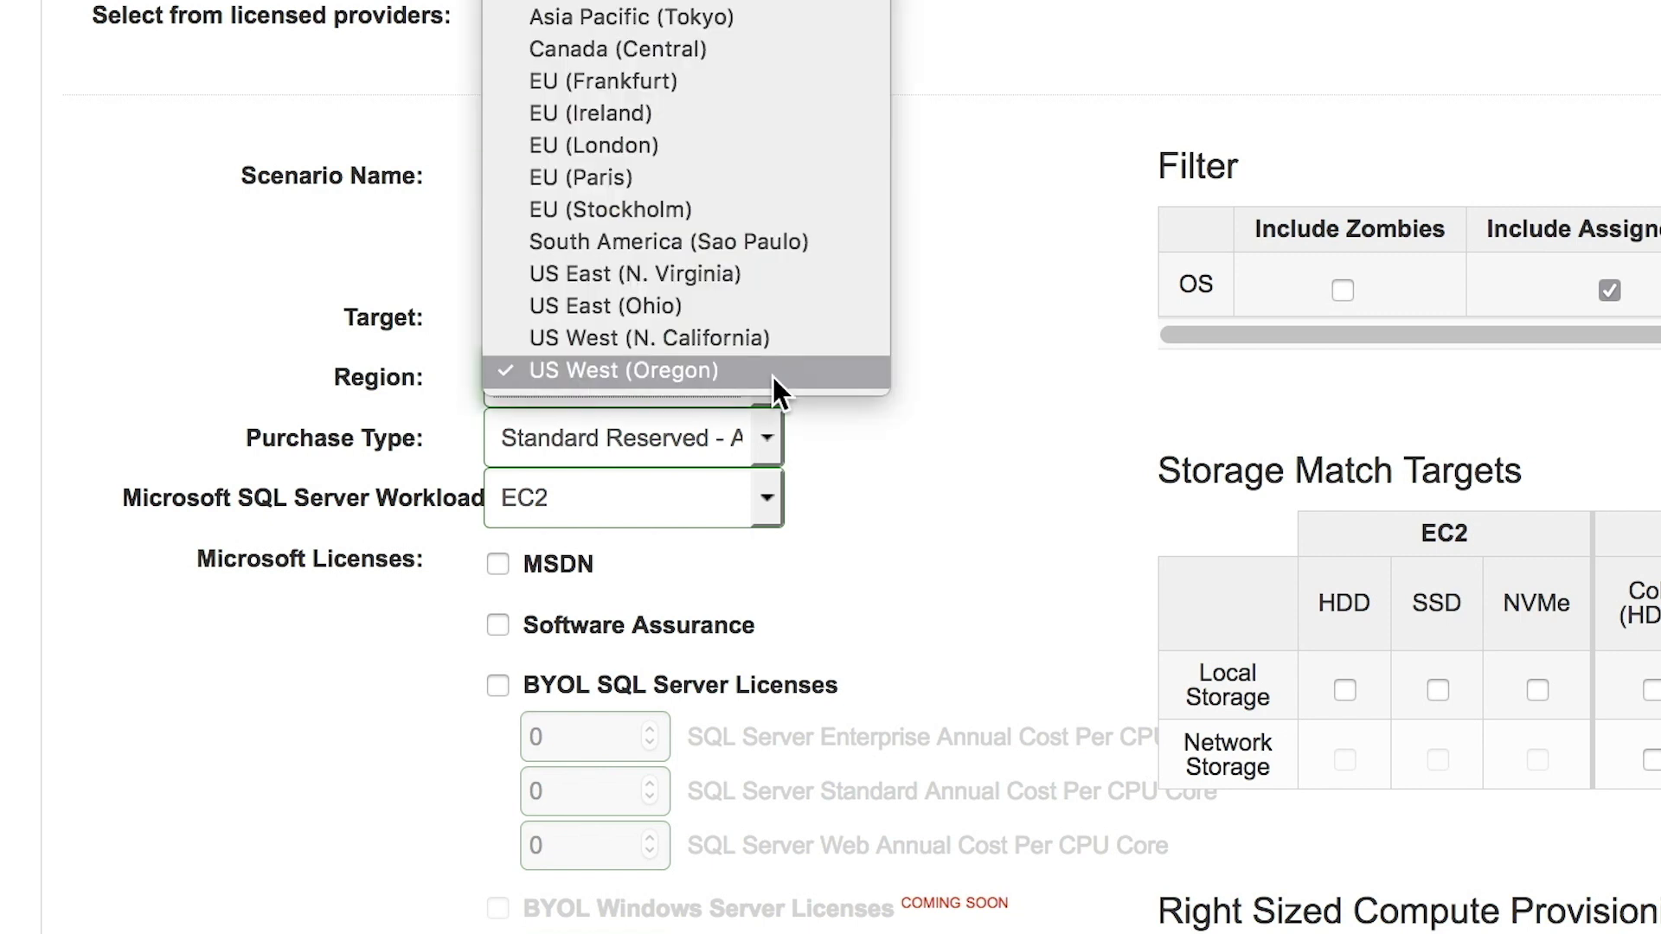
click(678, 371)
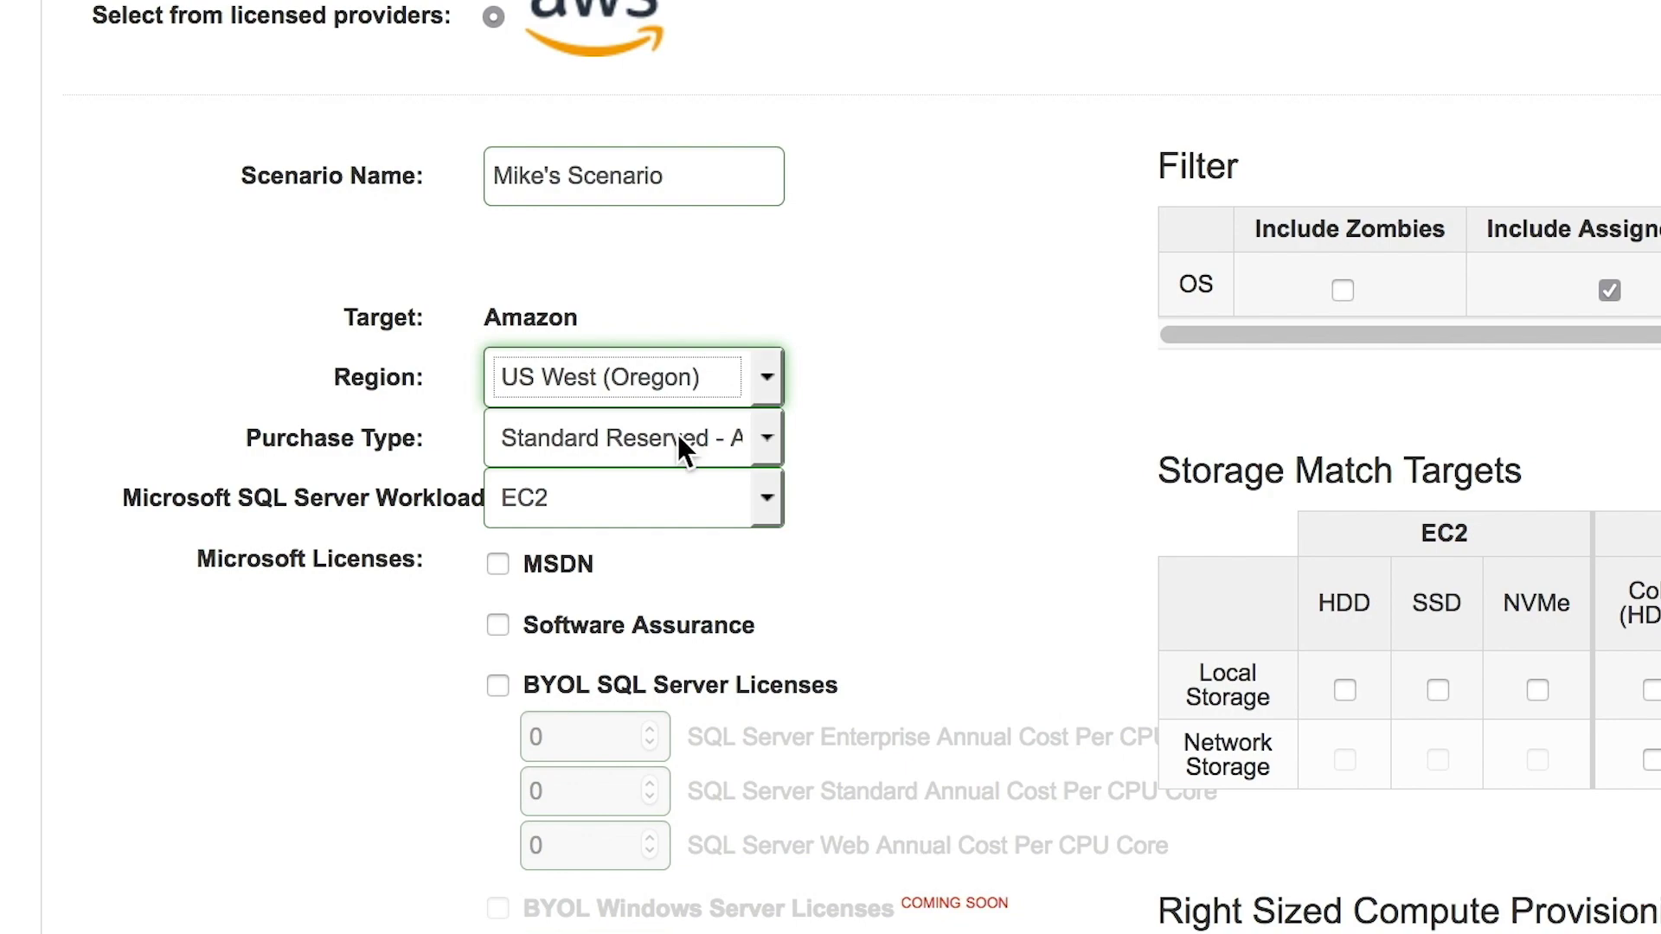
click(761, 430)
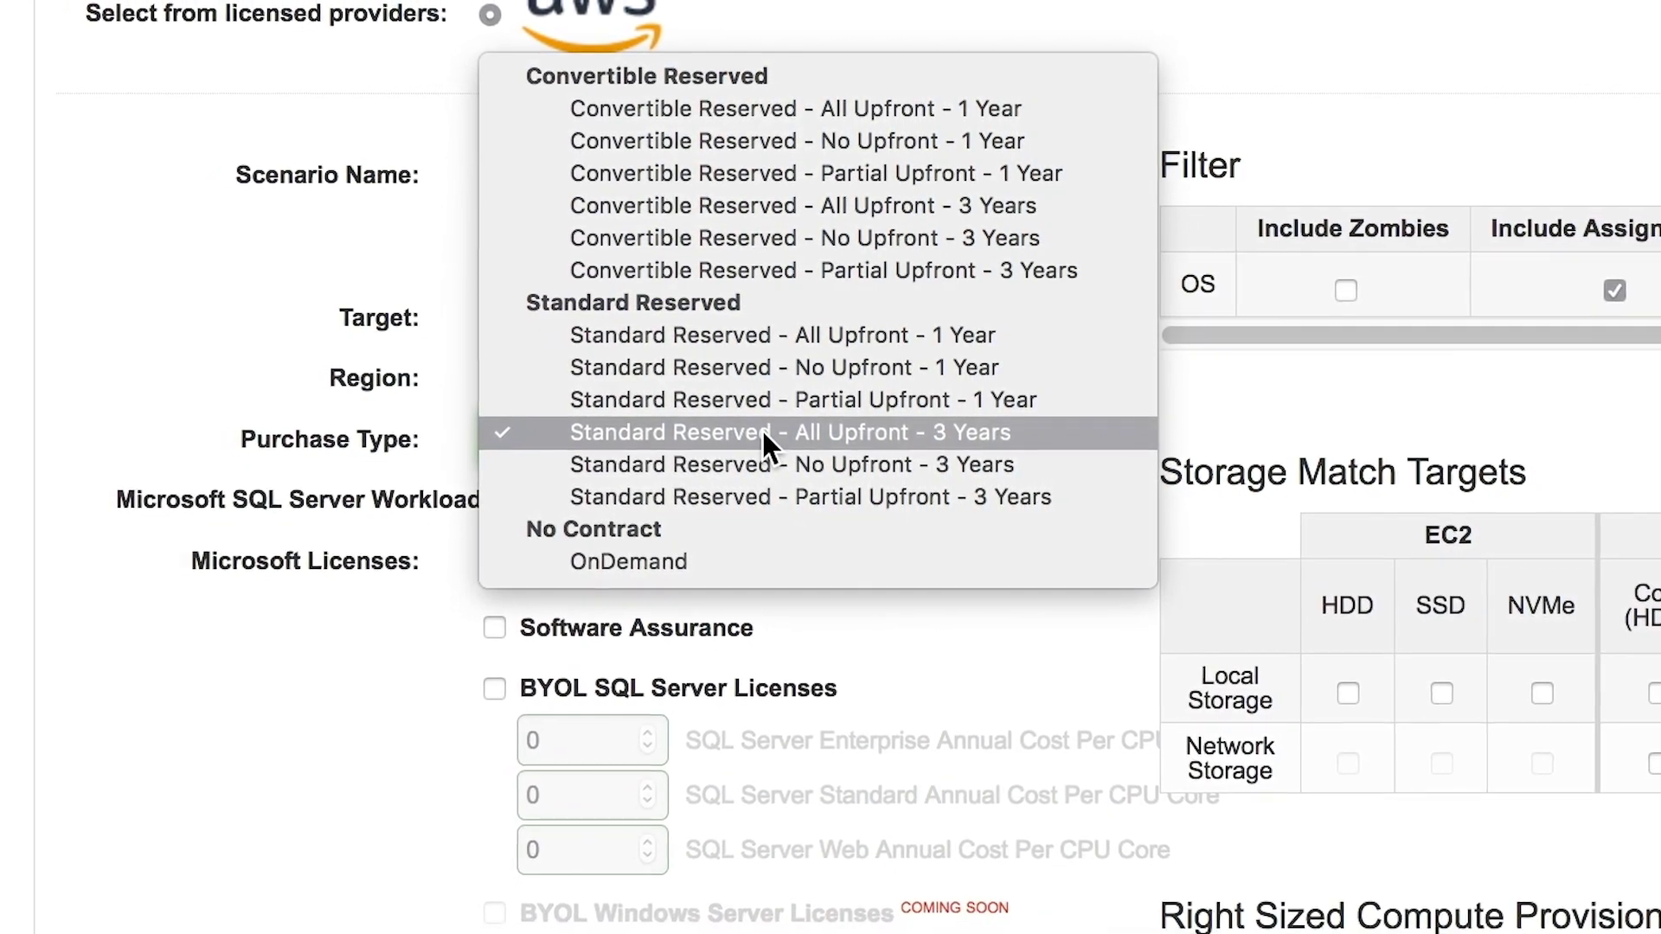
click(296, 398)
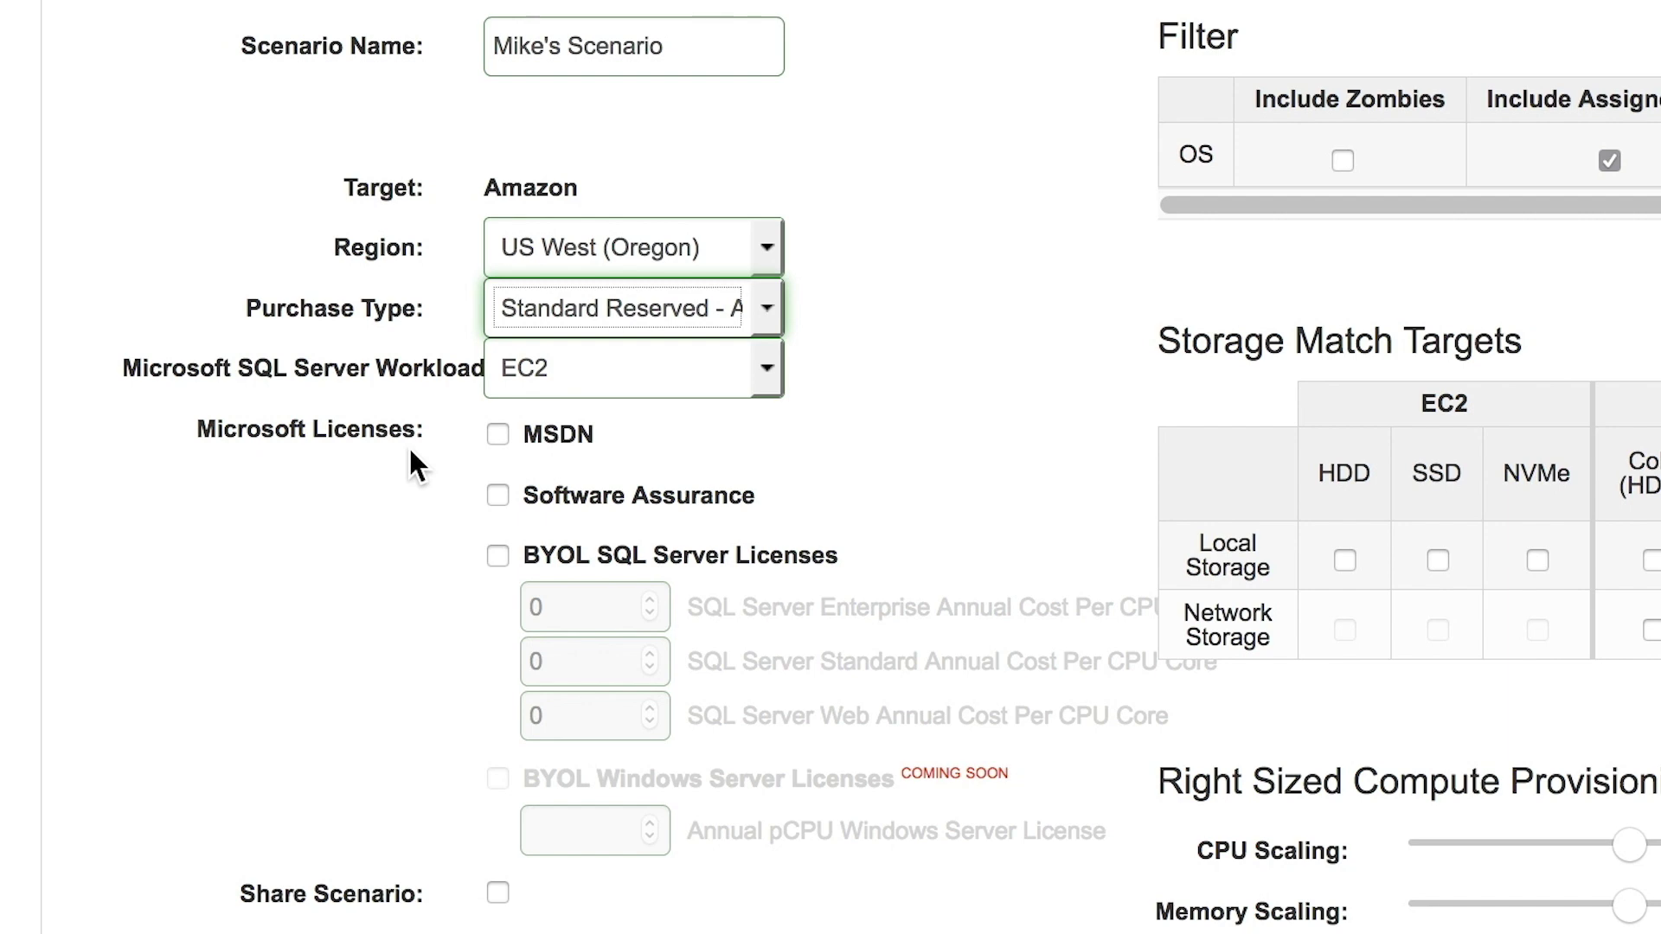
scroll(519, 502, down, 1)
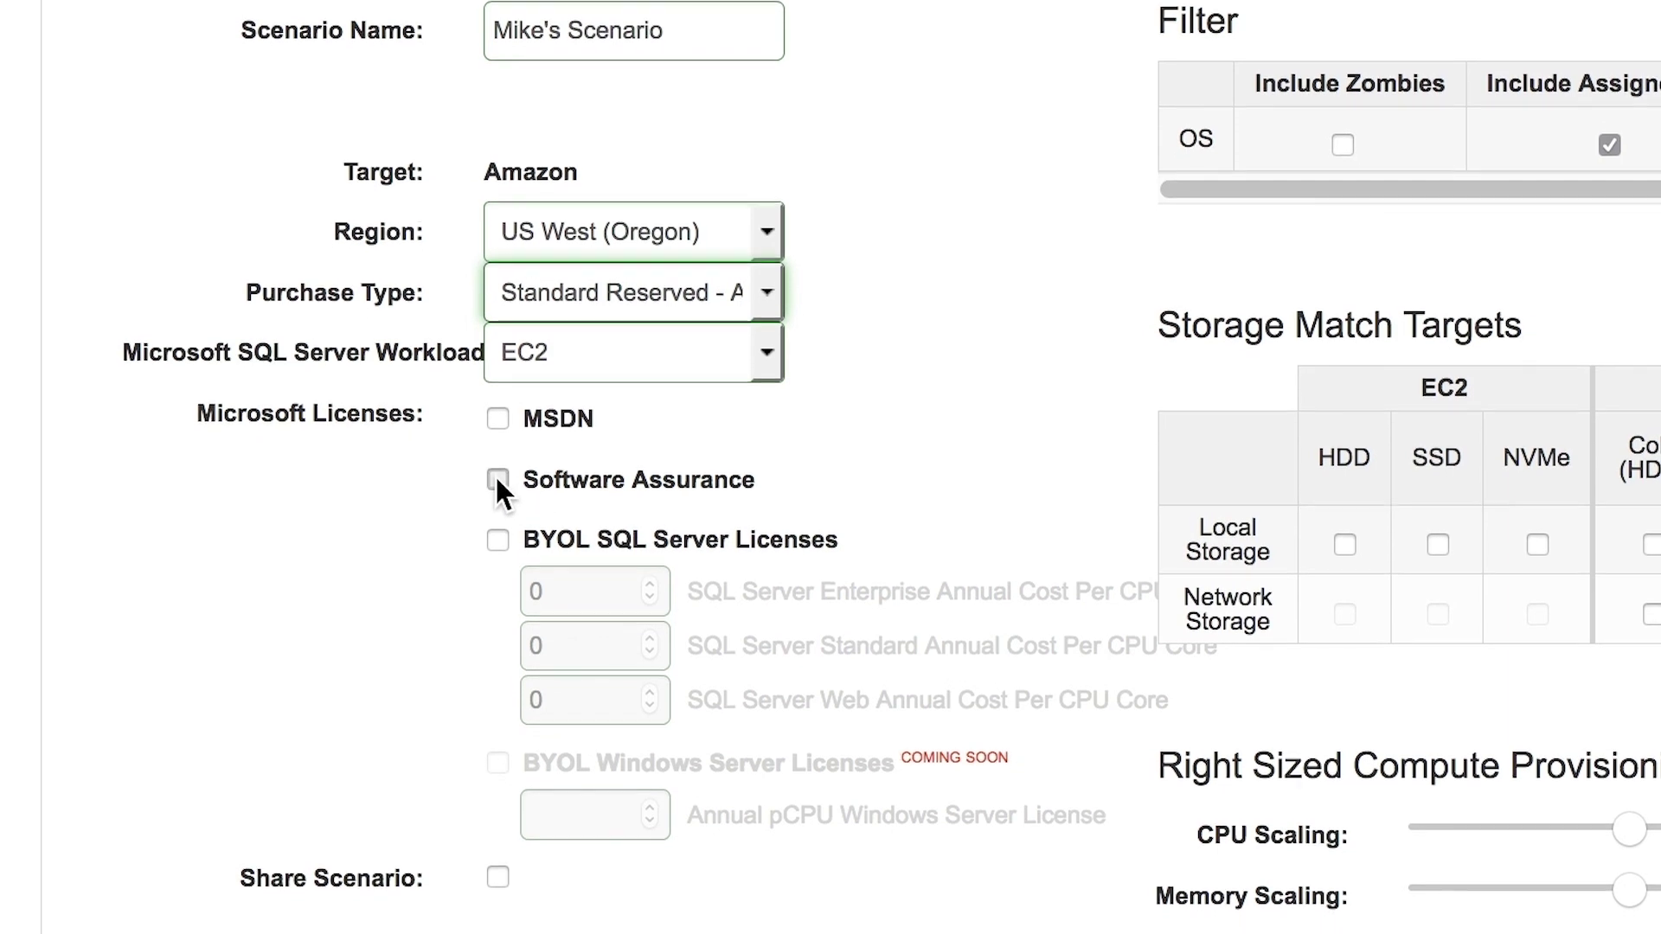
Enable Software Assurance and BYOL SQL Server Licenses, keeping SQL Server Enterprise per-core cost at 0.
click(497, 478)
scroll(498, 478, down, 5)
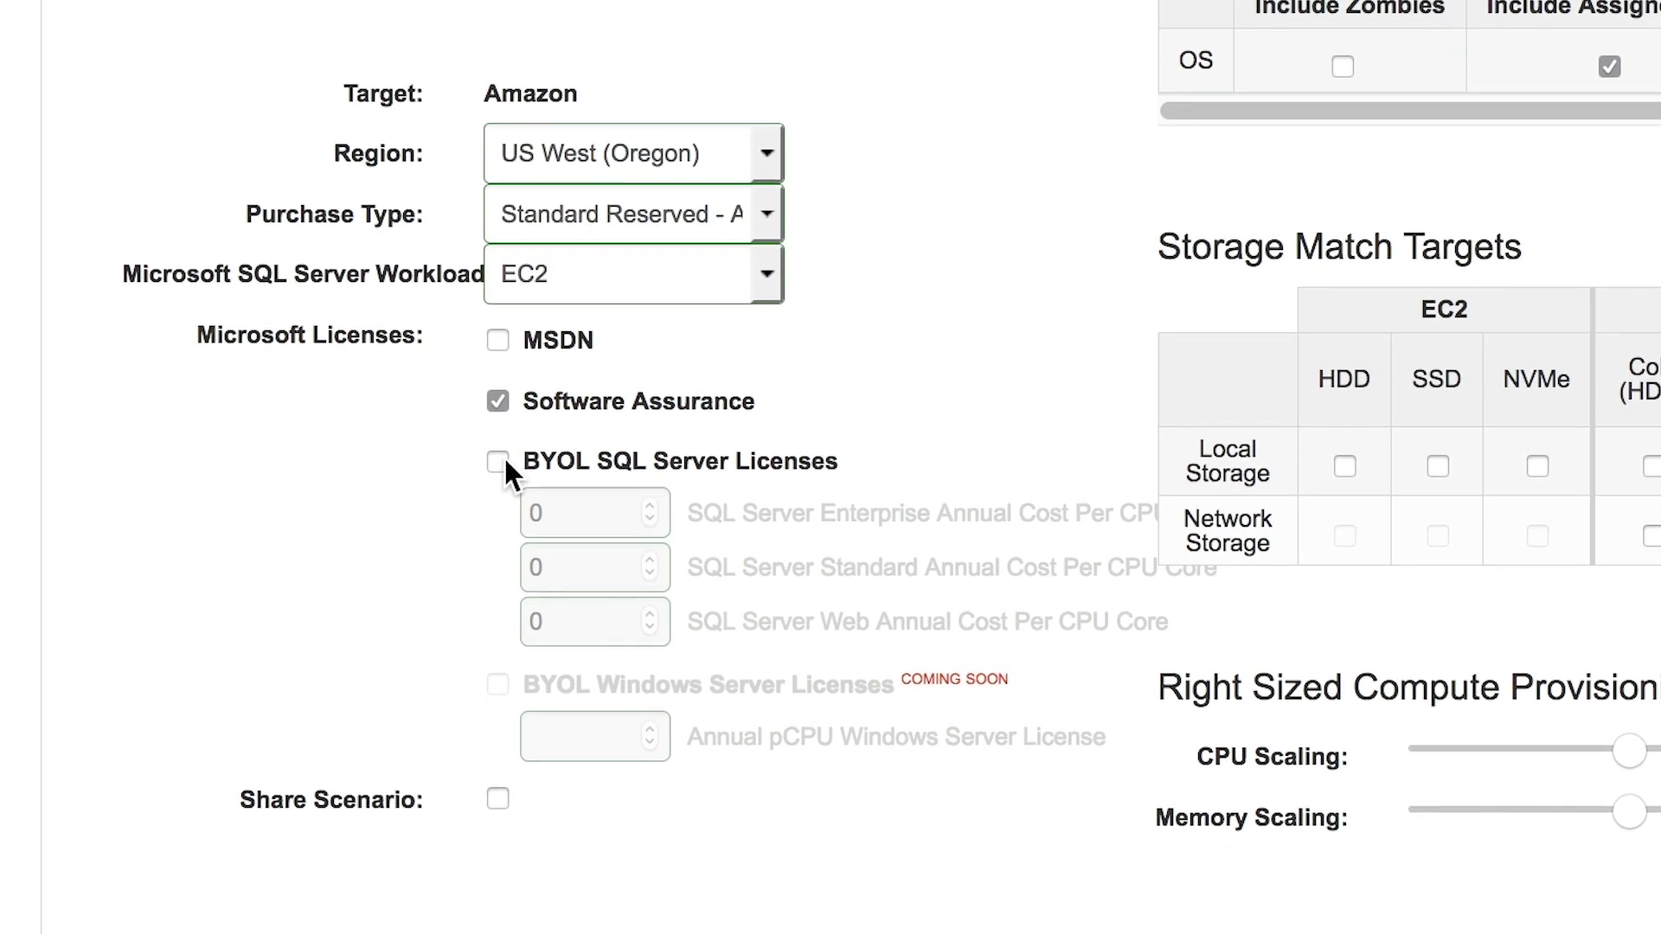
click(497, 449)
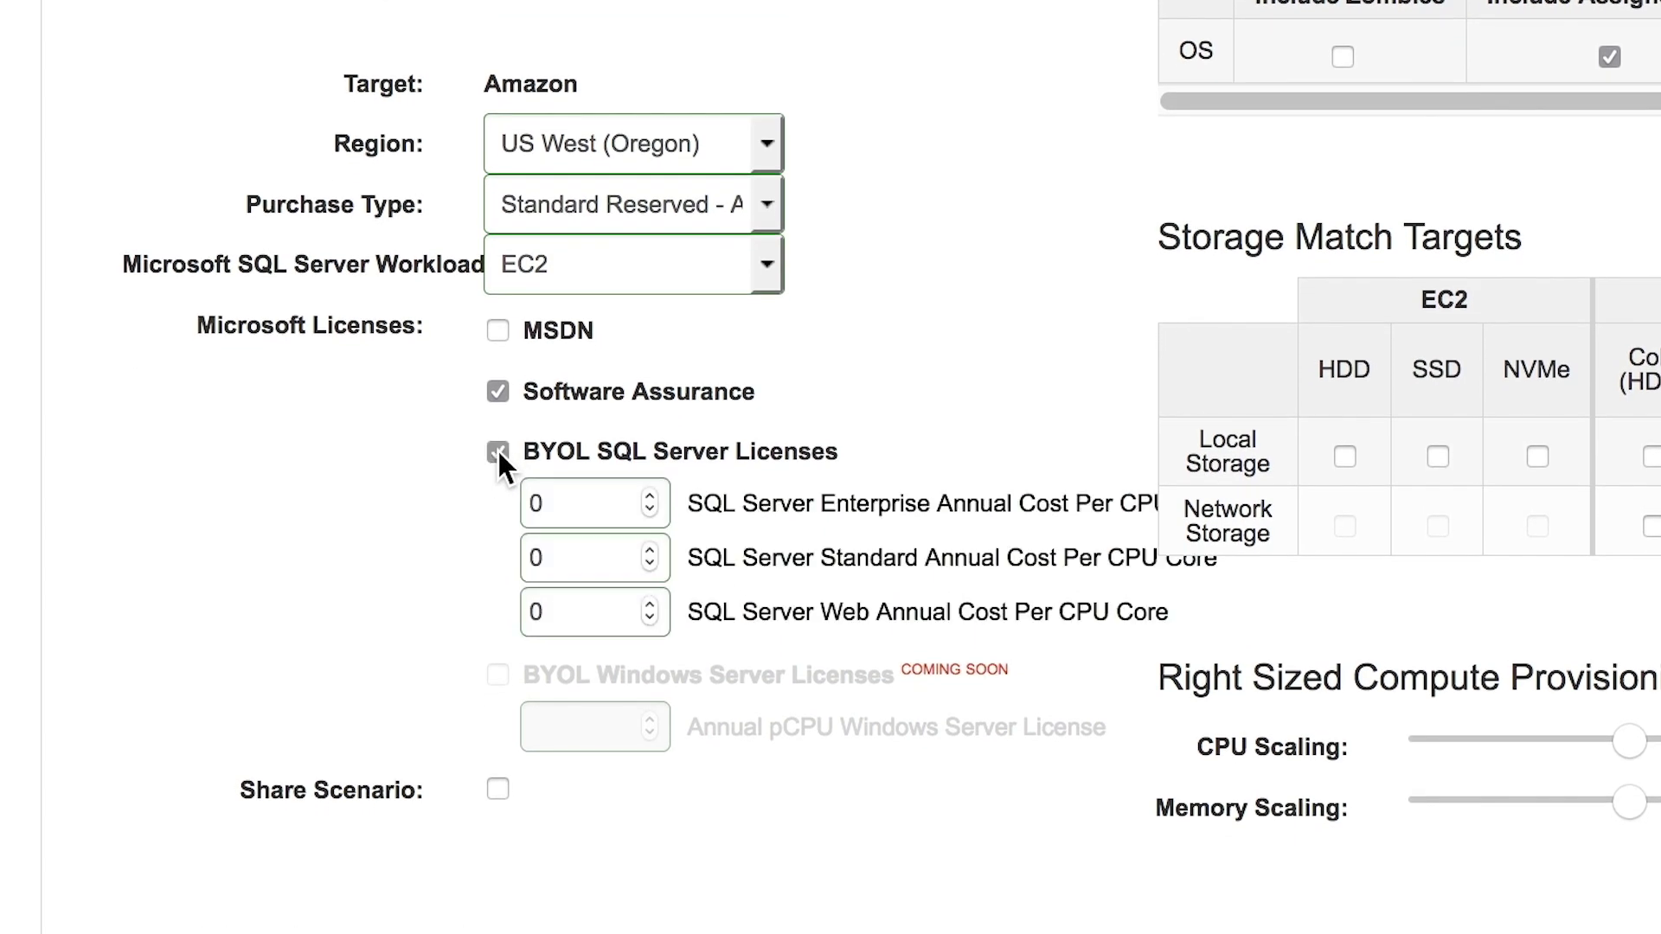
click(547, 504)
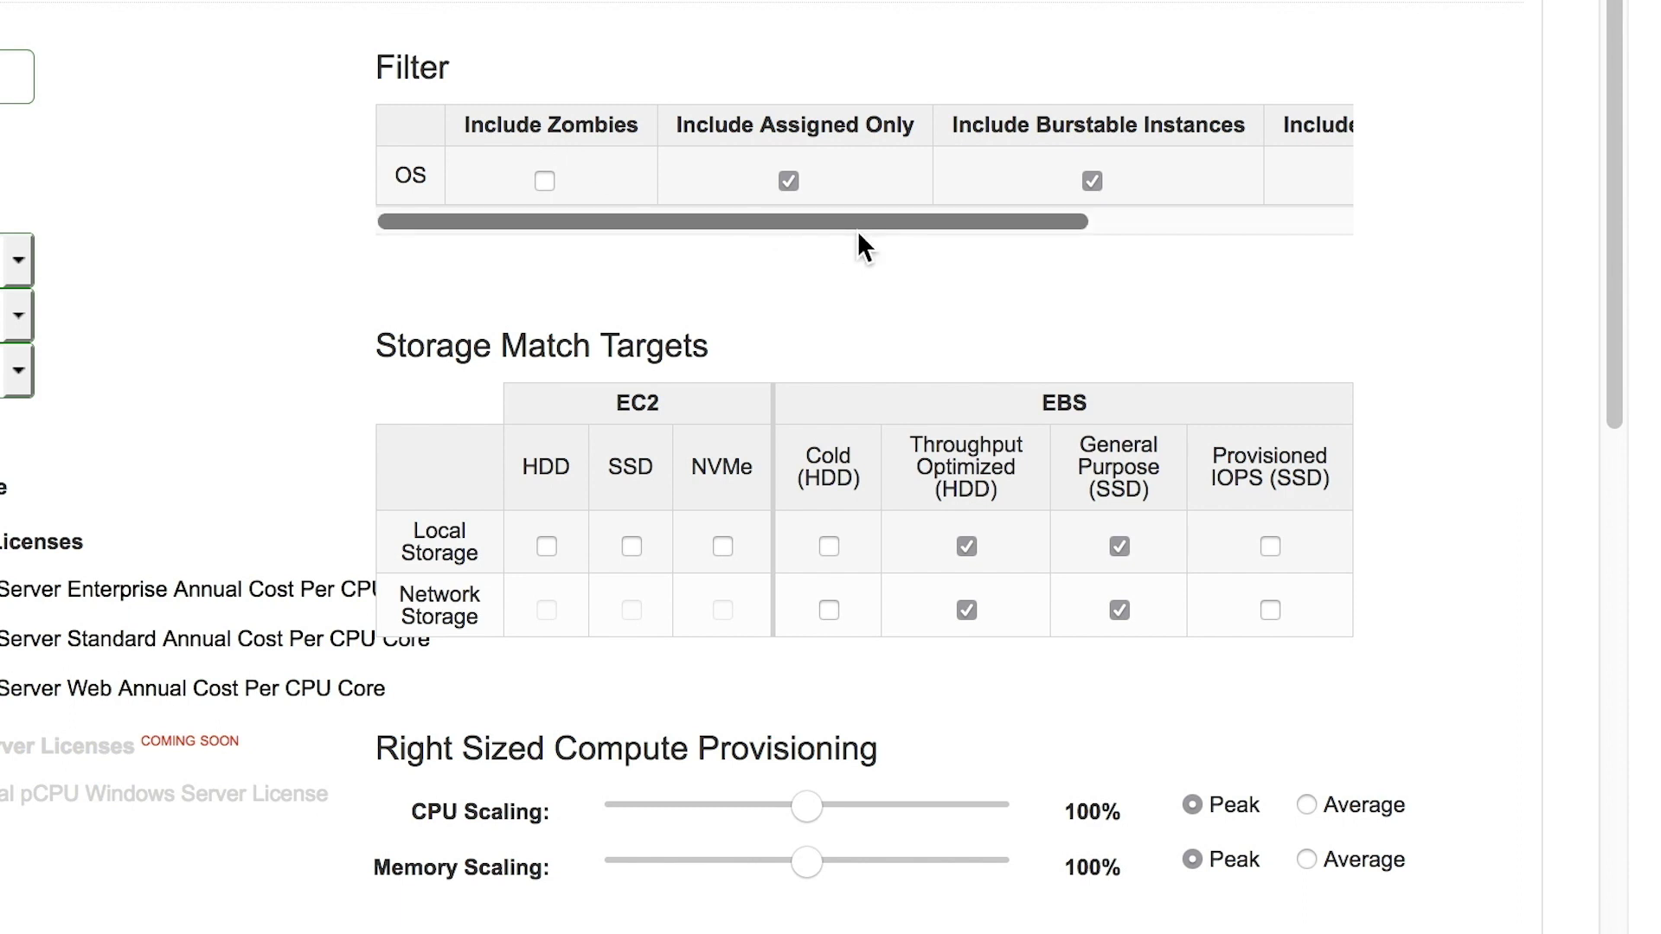
drag(865, 218, 1134, 236)
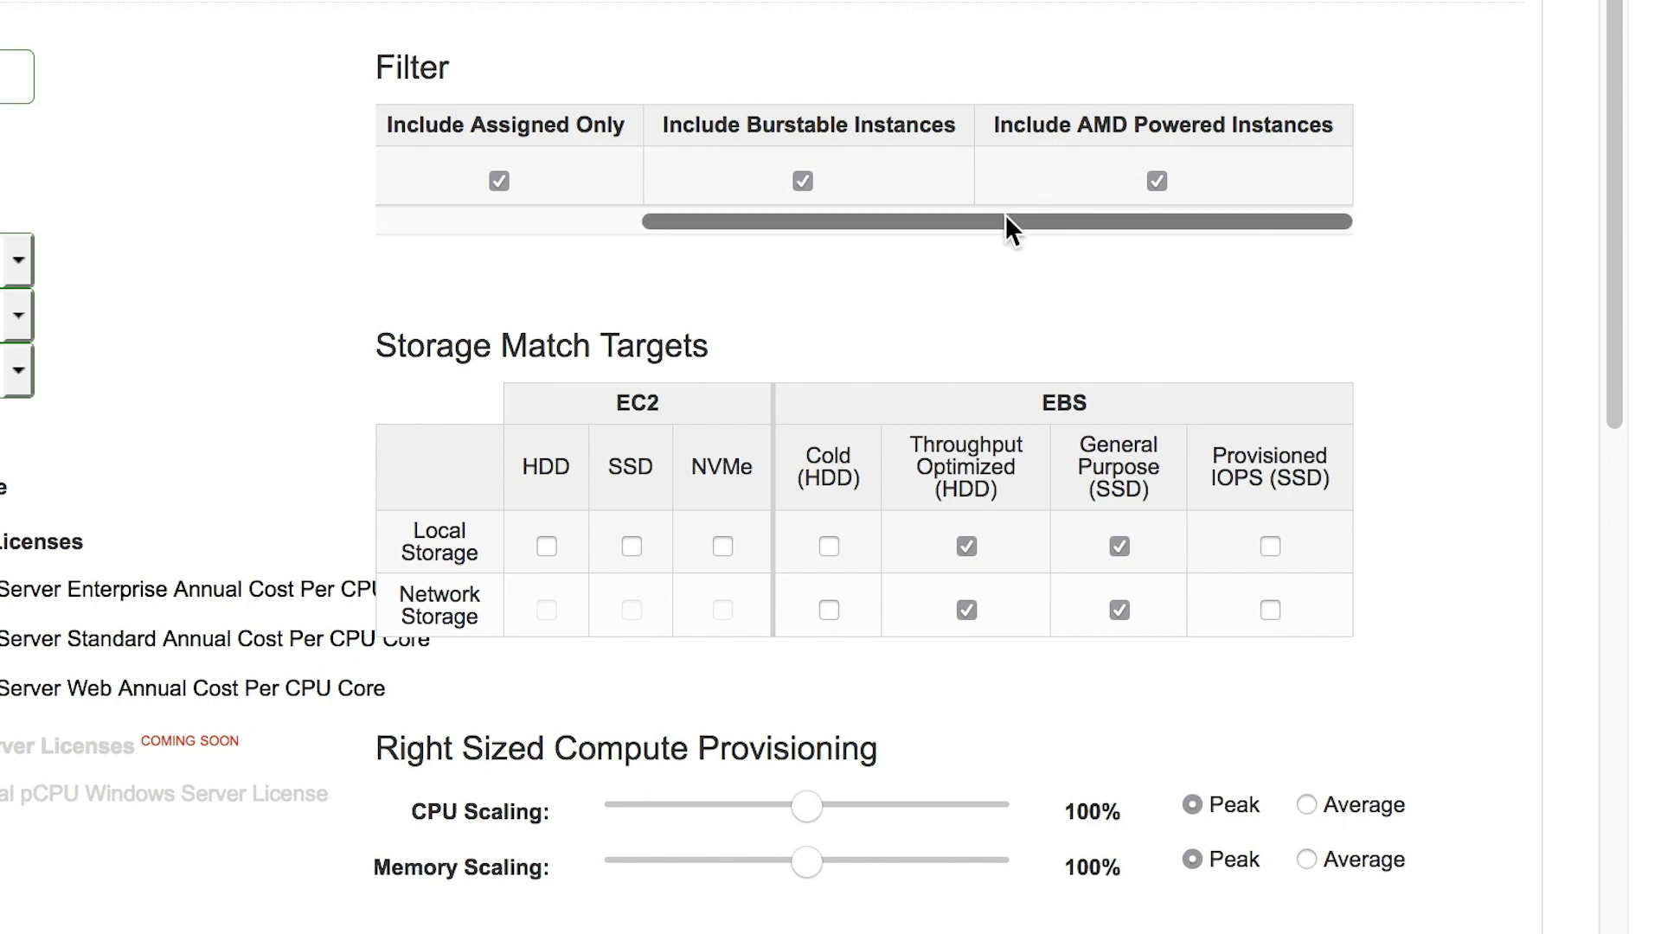
drag(1006, 221, 701, 223)
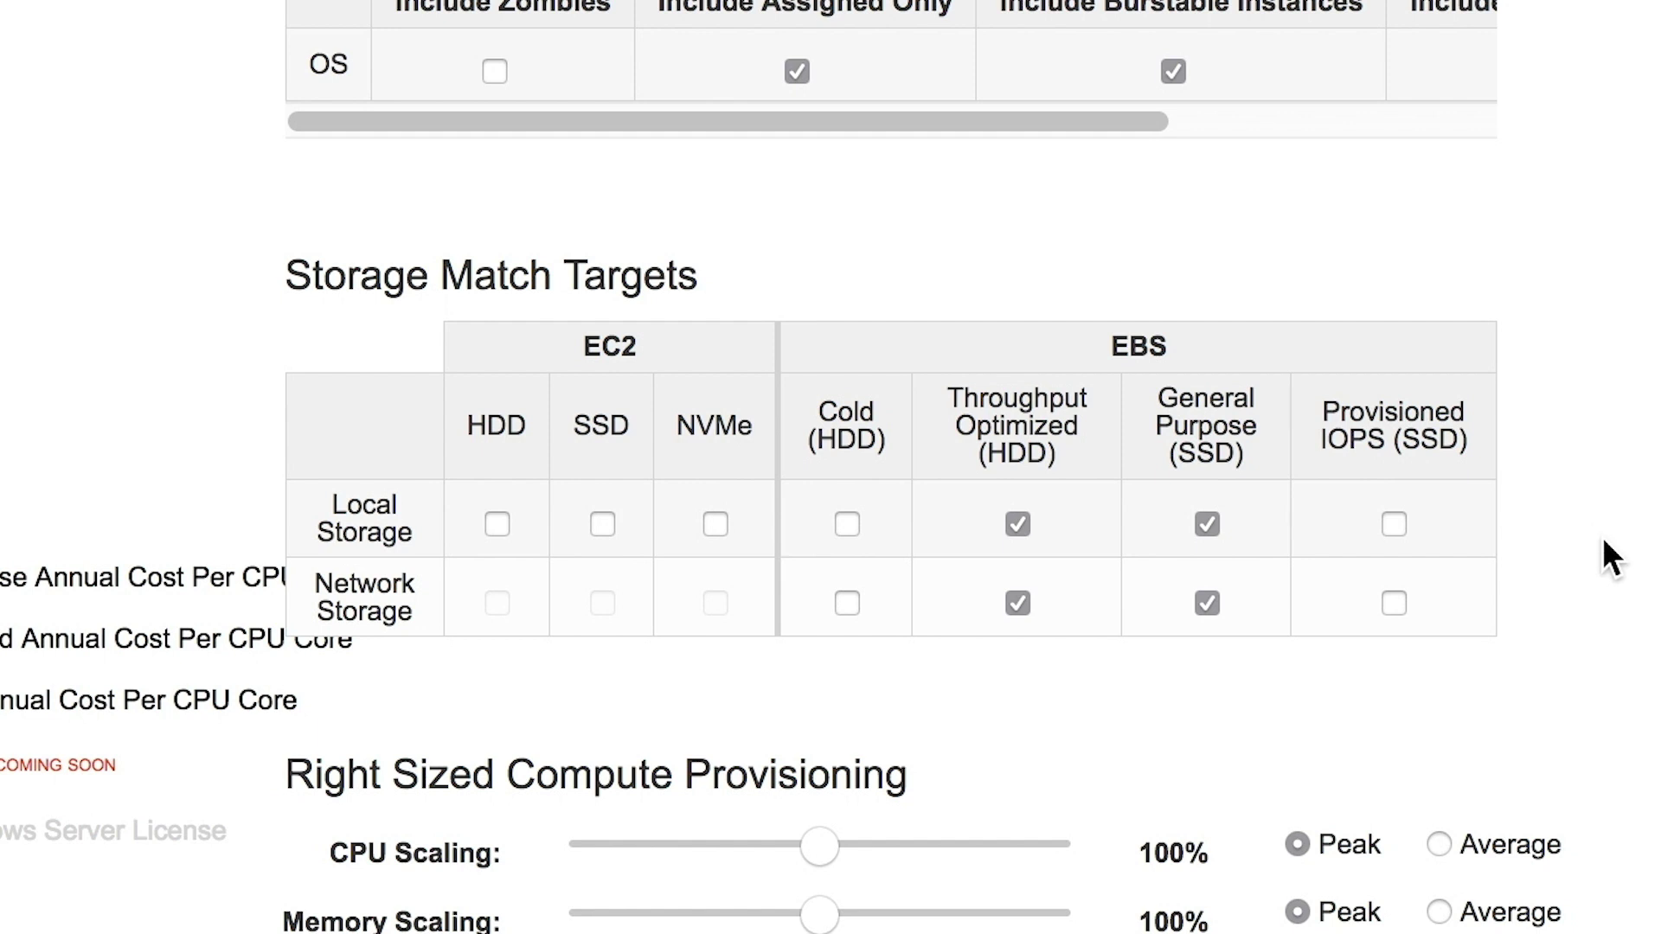
scroll(1603, 536, down, 3)
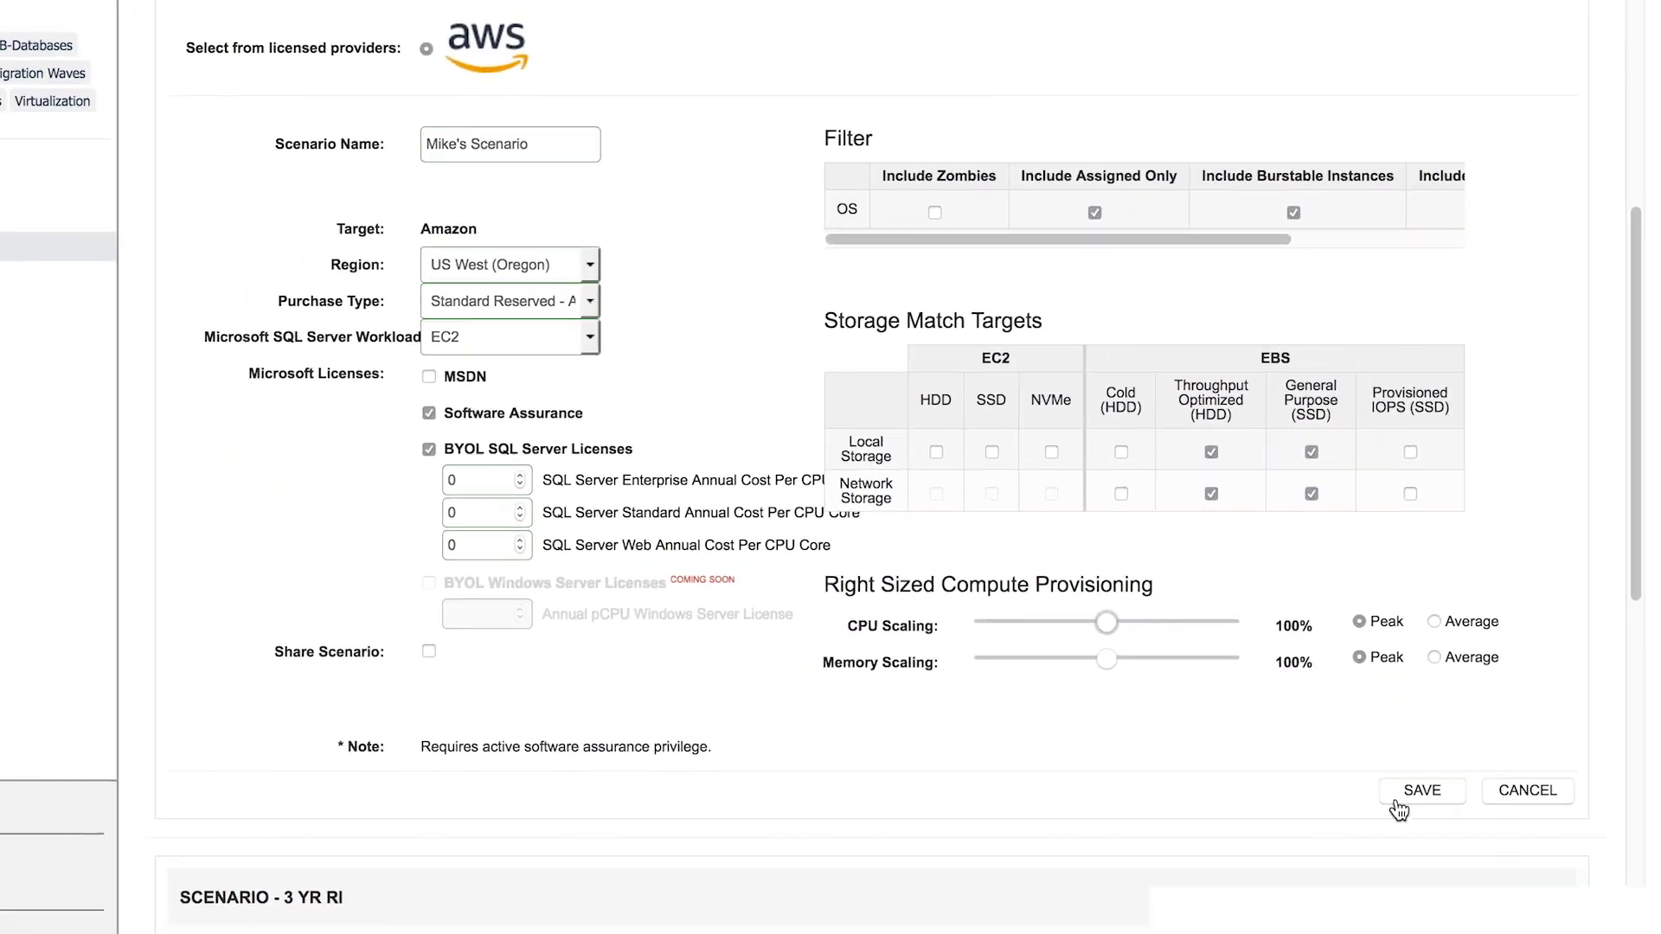
Save the scenario and list My Scenarios: $589,143.67 direct-match, $390,059.67 right-sized per year.
click(1419, 793)
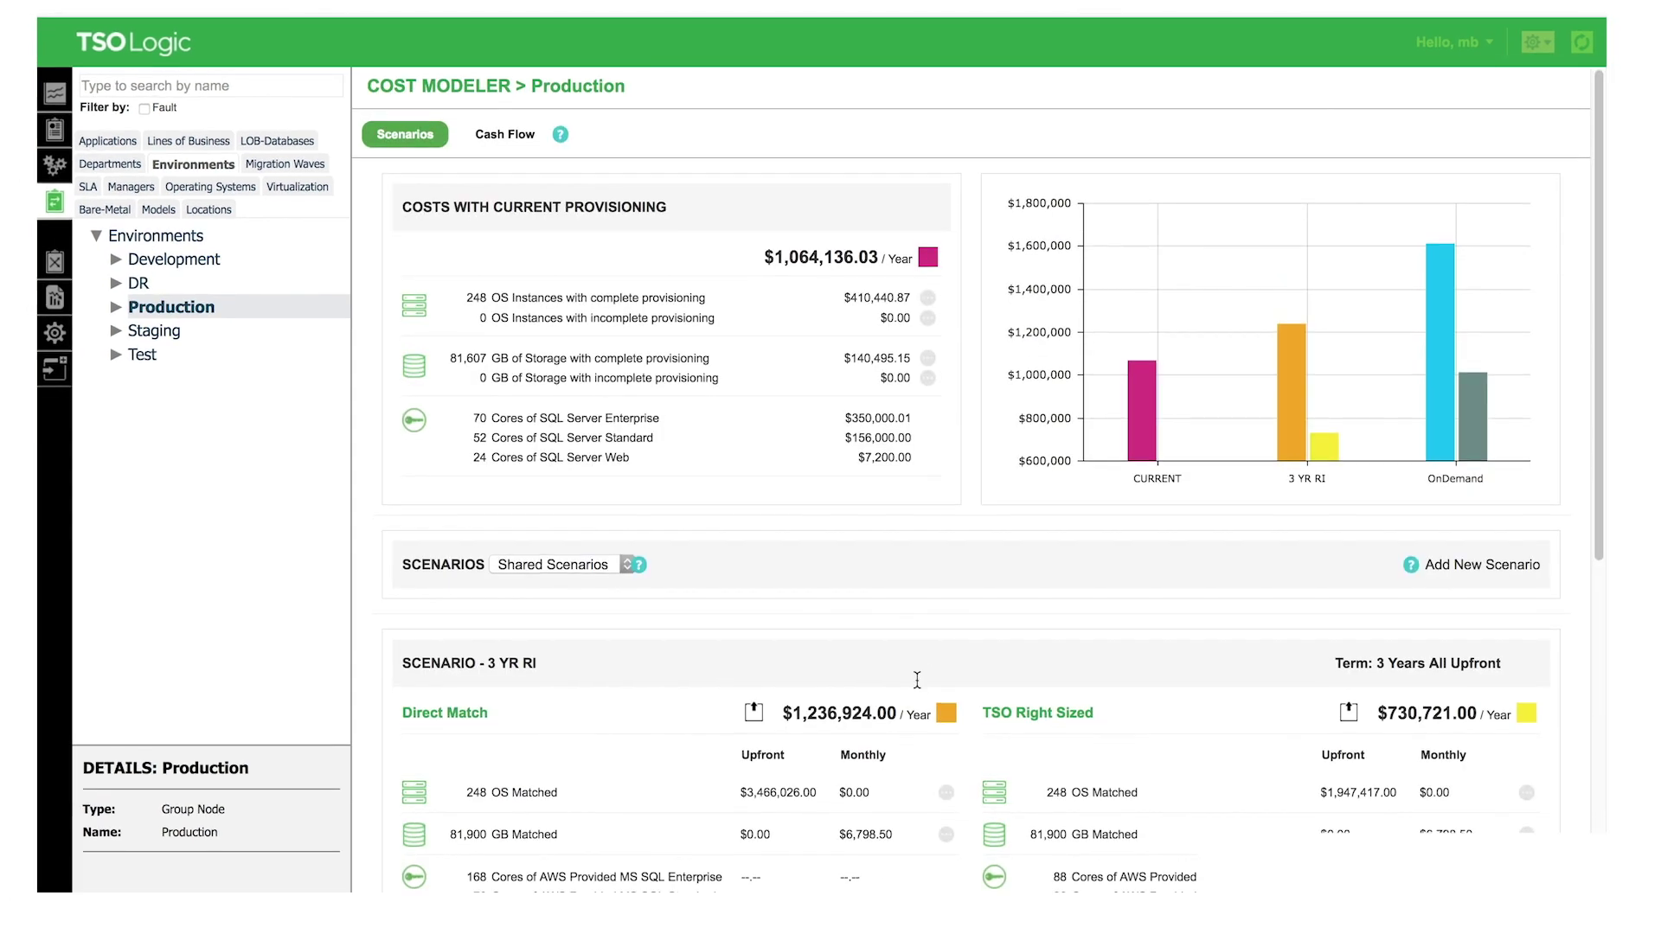
scroll(917, 680, down, 3)
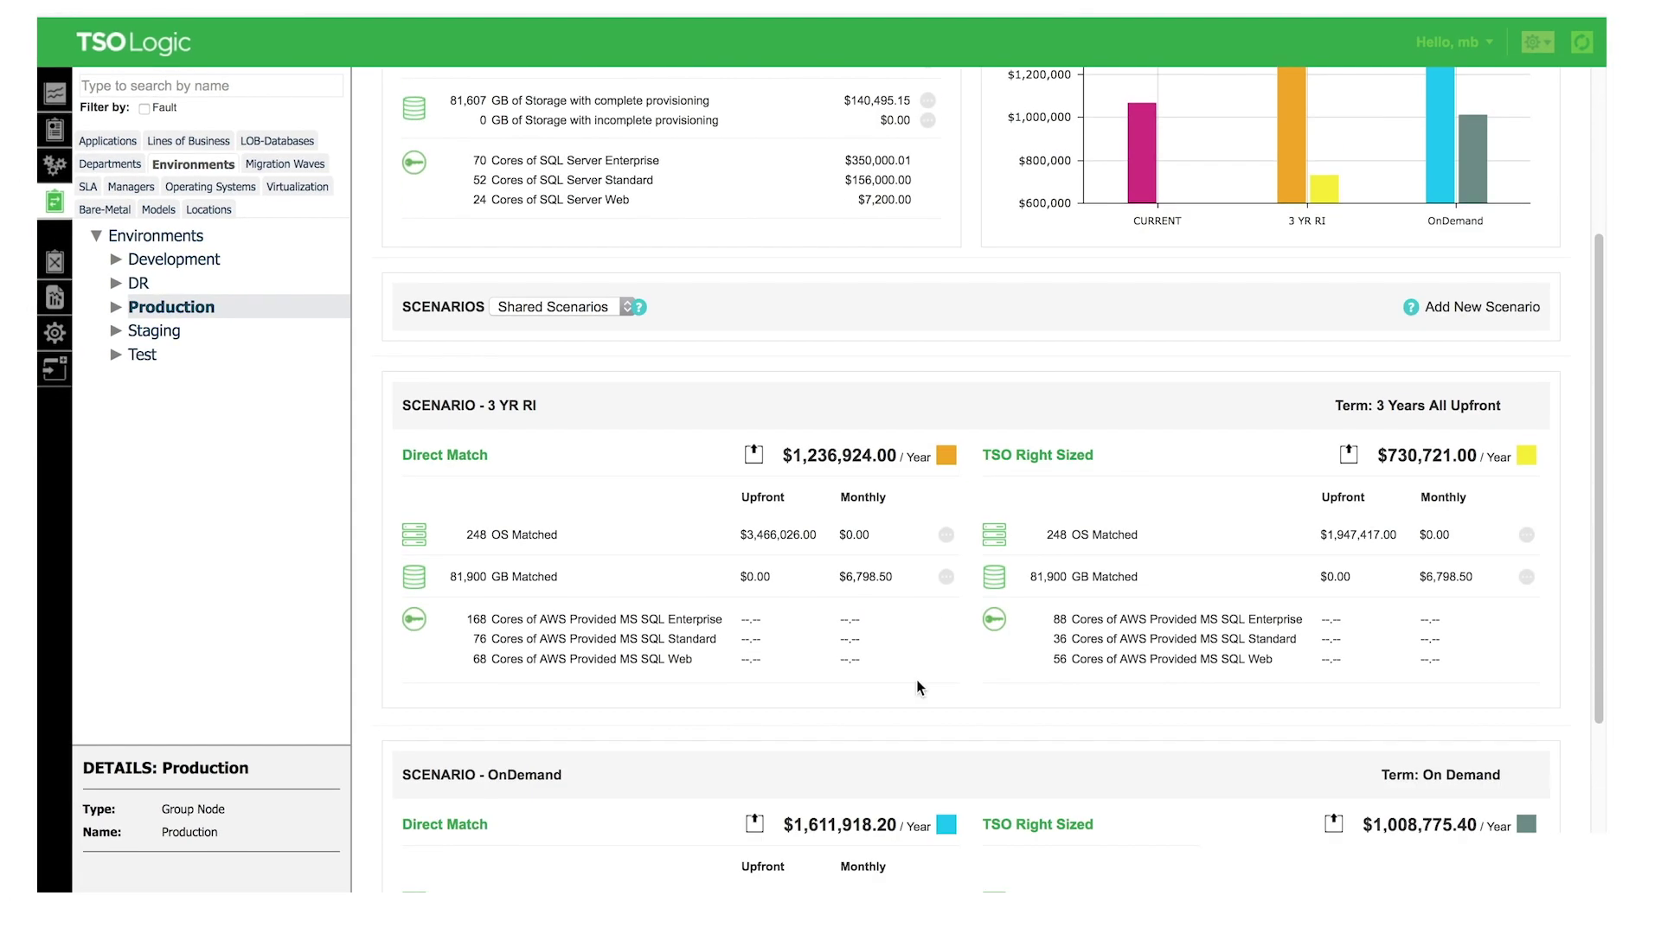
click(568, 314)
click(563, 293)
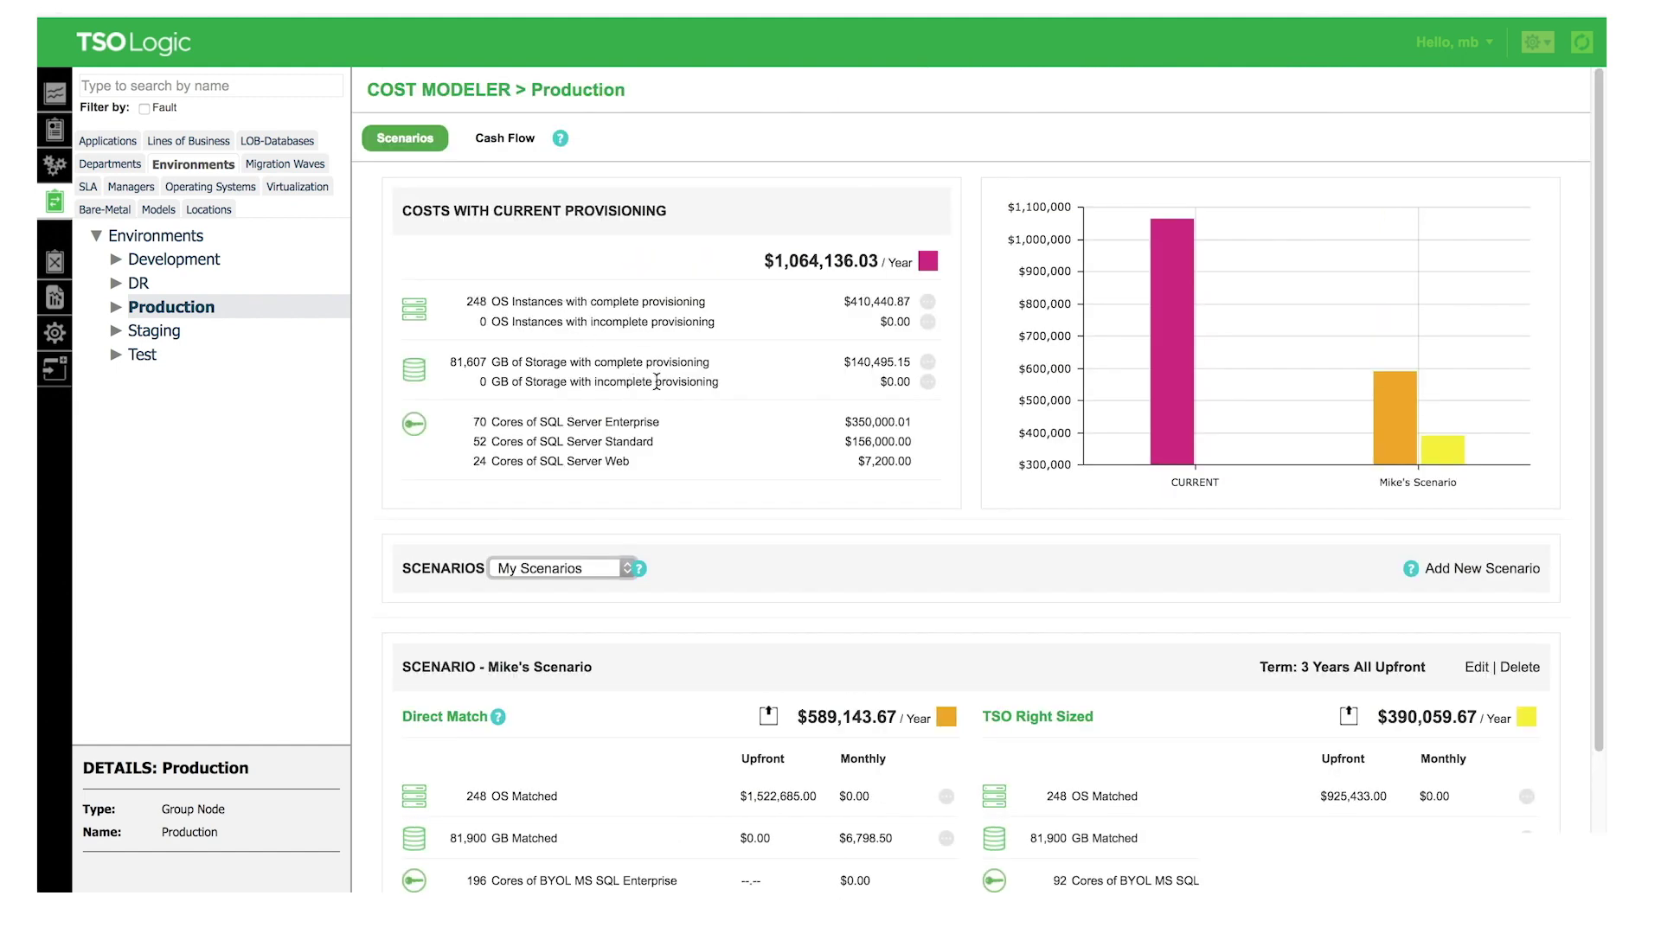
scroll(1027, 685, down, 3)
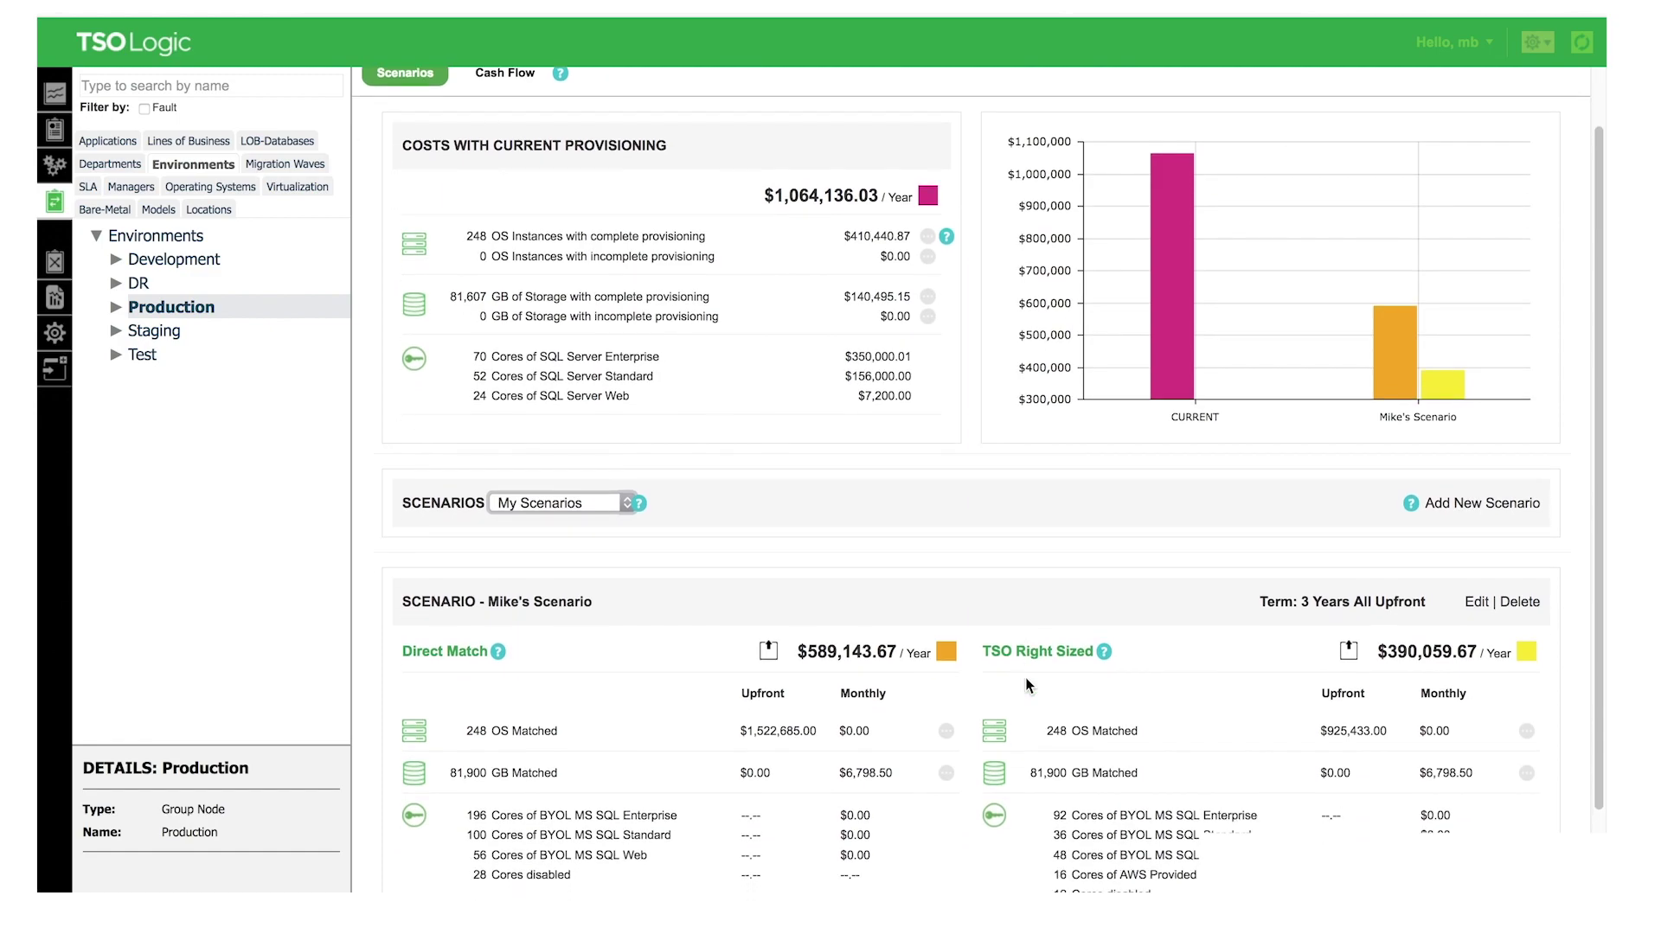